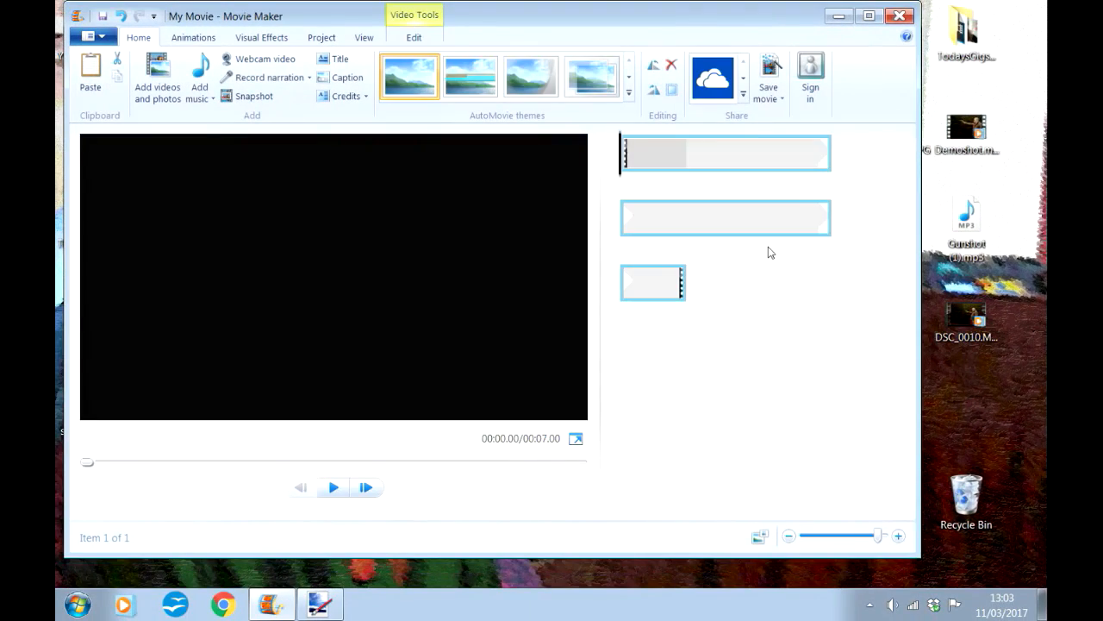
Split the video clip at 00:02.37, on the frame where the man aims the gun with his arm extended
left_click(870, 16)
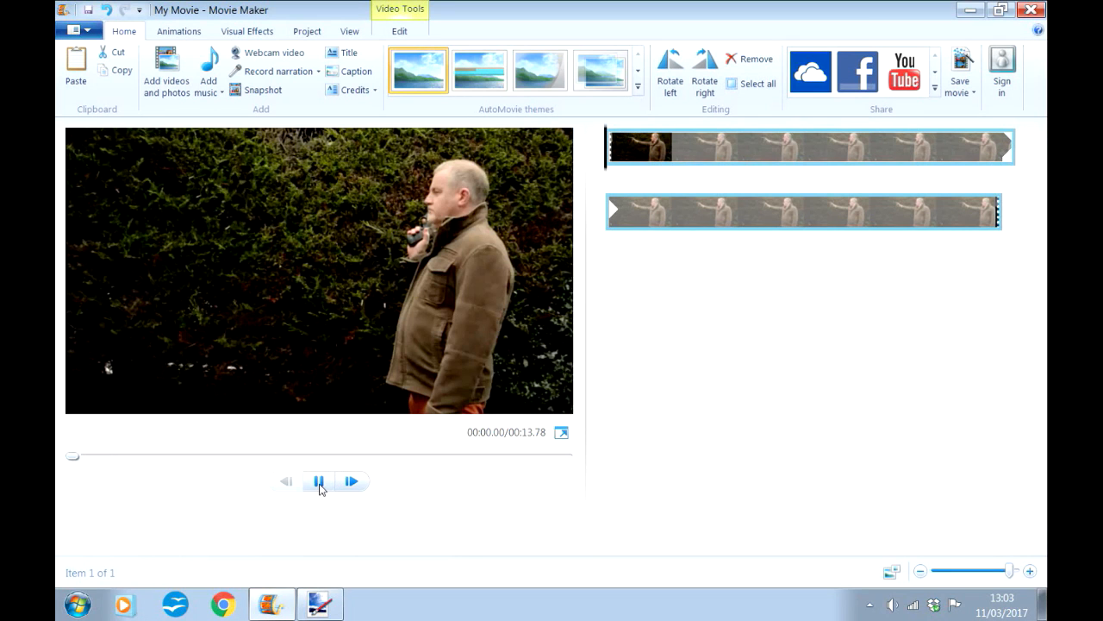
left_click(322, 488)
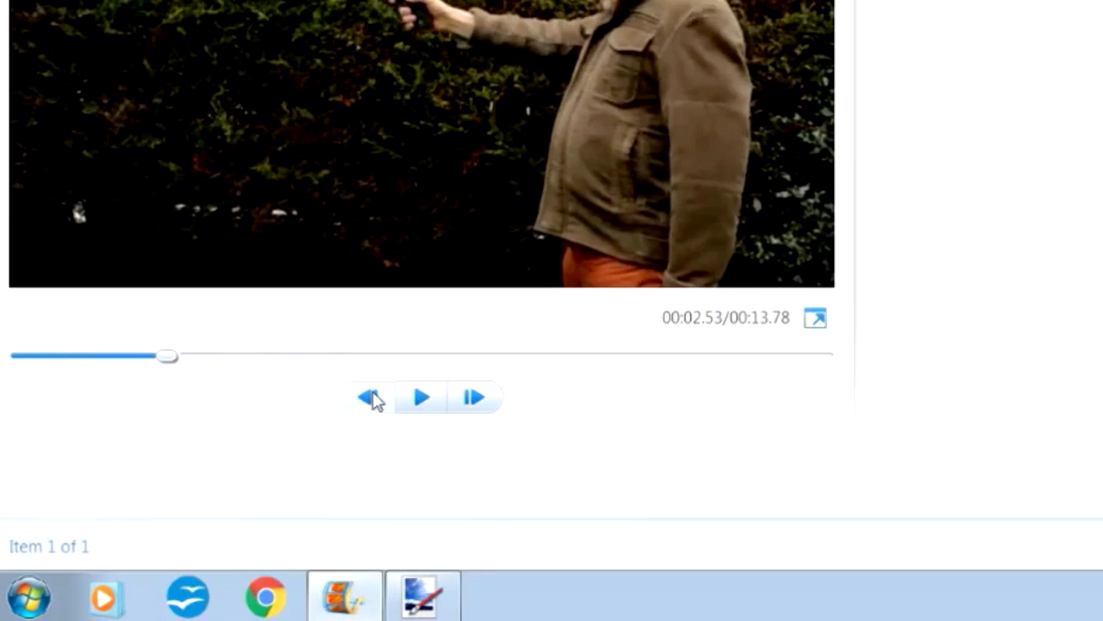
left_click(289, 481)
left_click(289, 481)
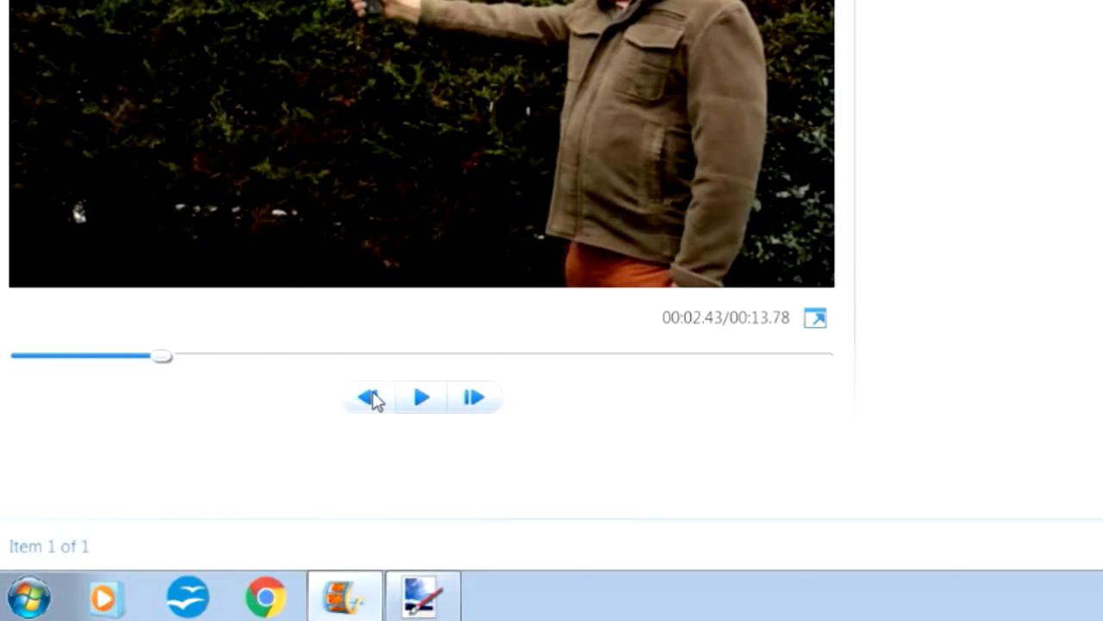
left_click(372, 399)
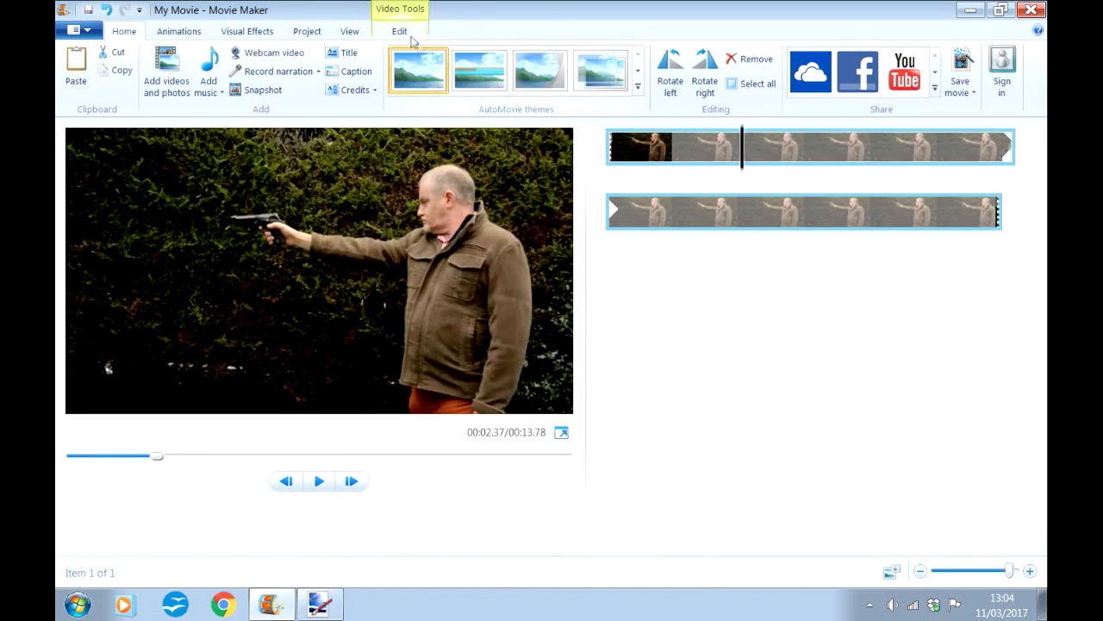
left_click(400, 32)
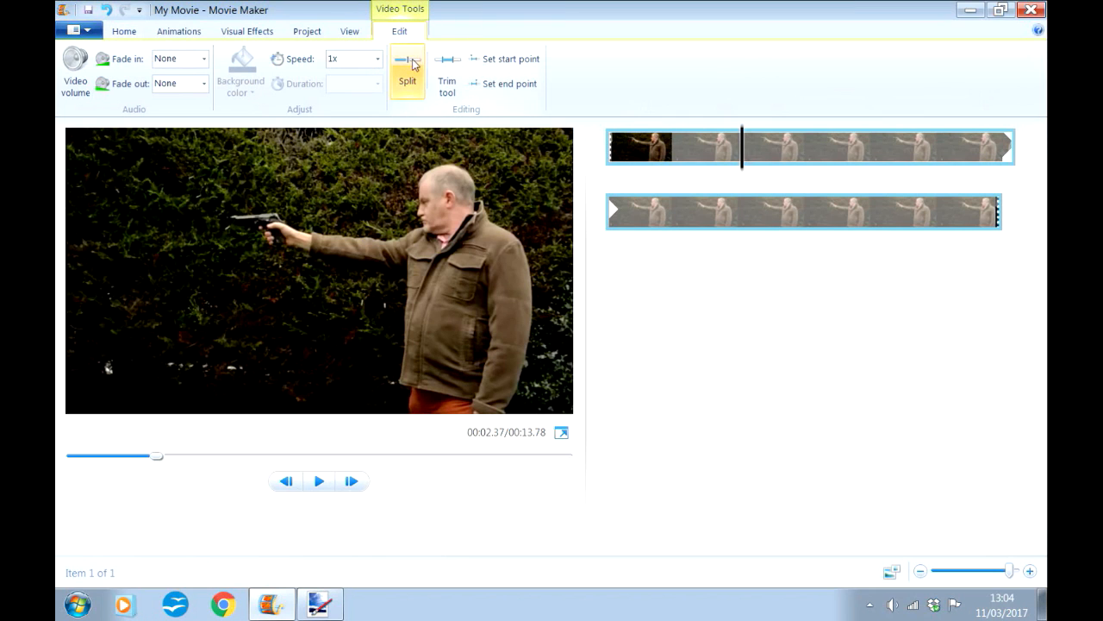
left_click(412, 66)
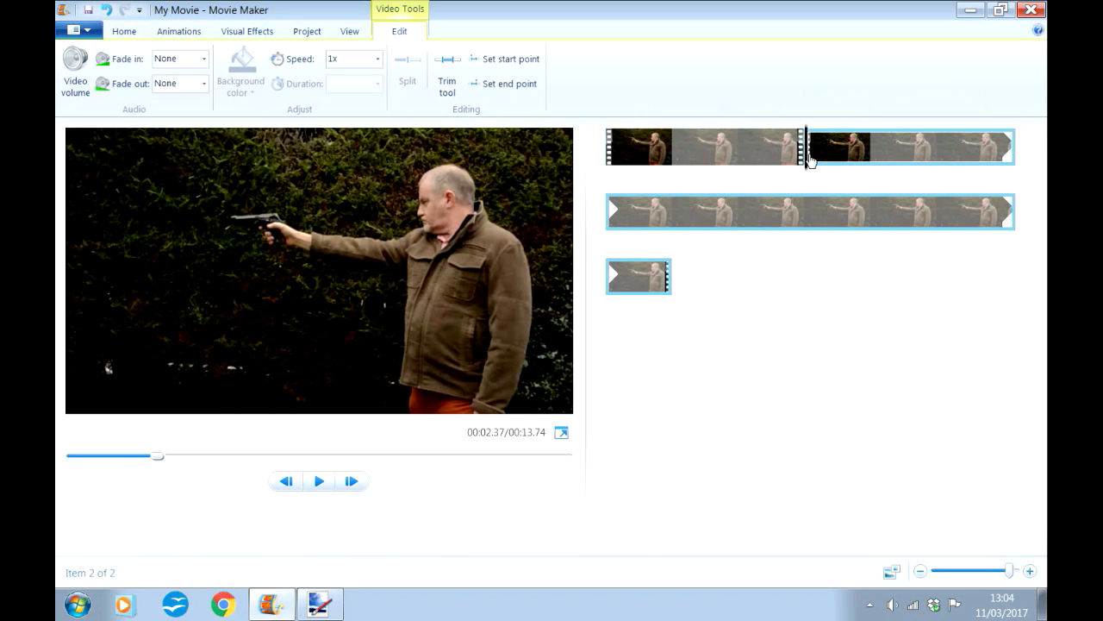
Save a snapshot of the current frame to the Desktop as a PNG under the suggested file name
left_click(124, 31)
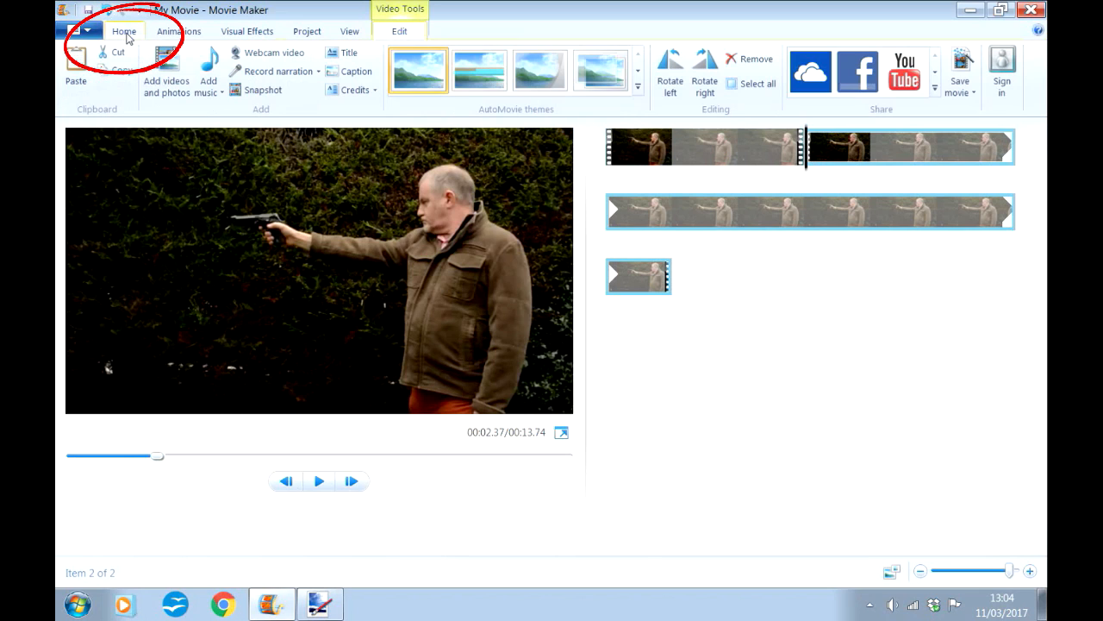
left_click(261, 92)
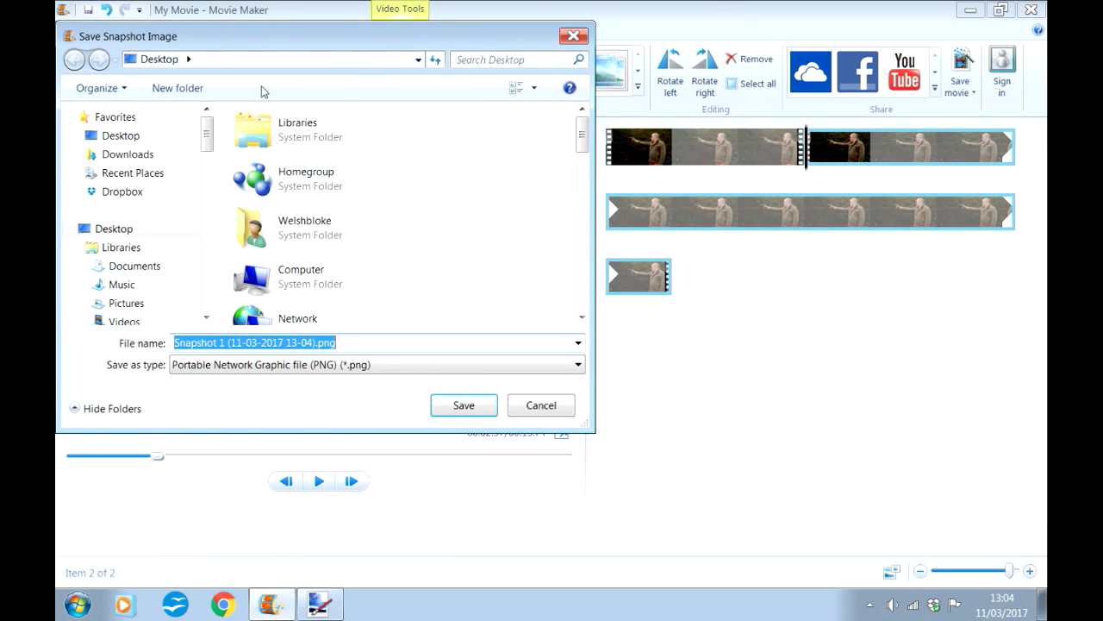
left_click(147, 140)
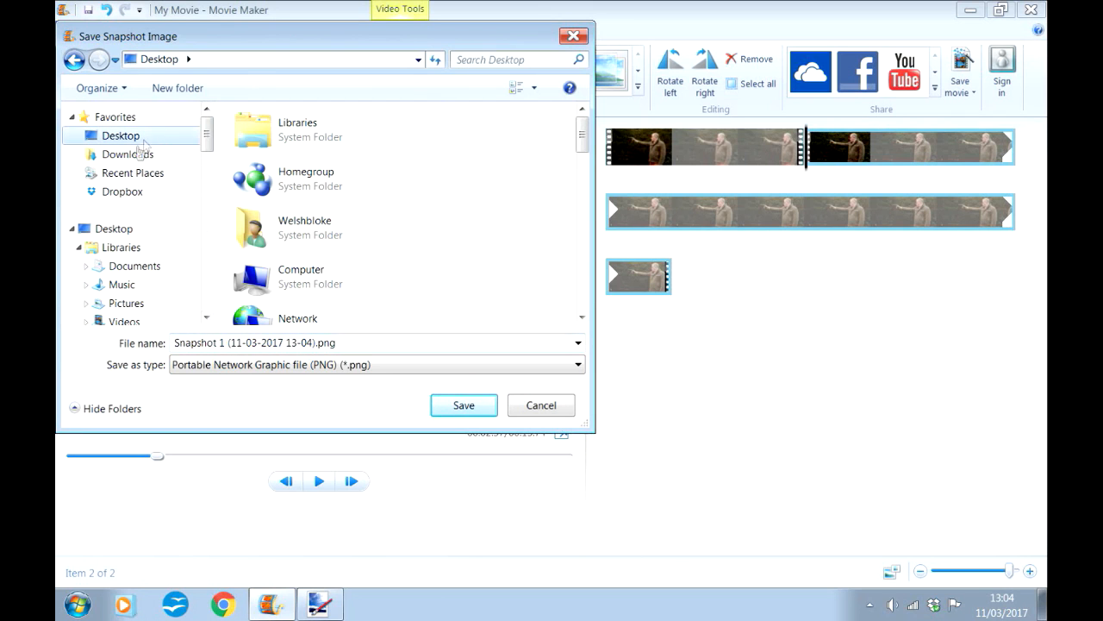
left_click(481, 406)
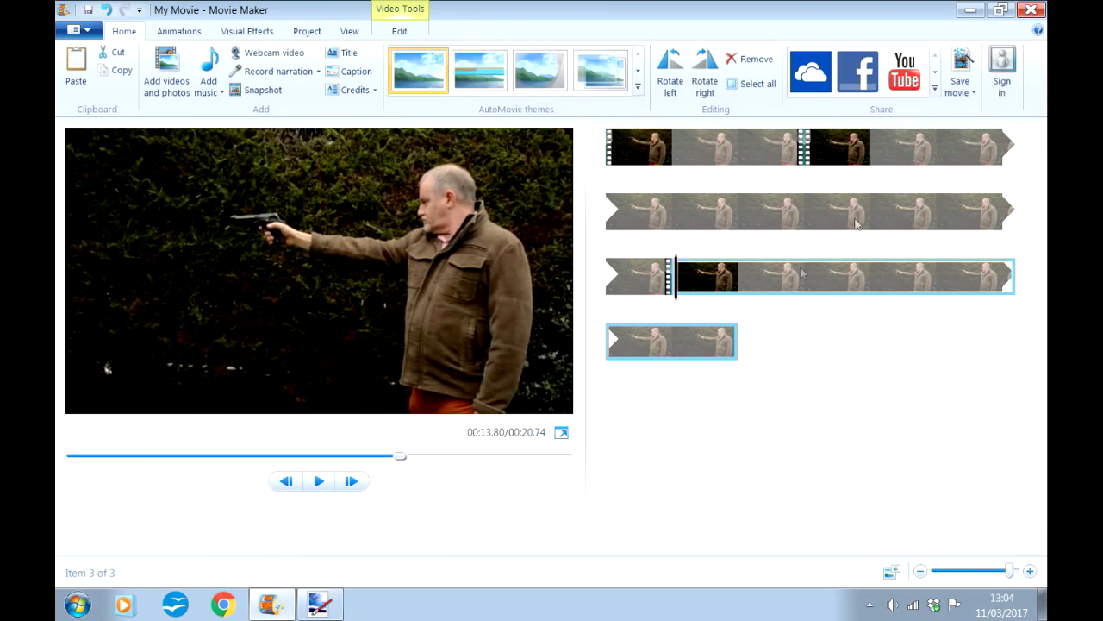
Switch to paint.net, open the snapshot image from the desktop in it, and maximize the window
left_click(972, 12)
left_click_drag(636, 45, 649, 27)
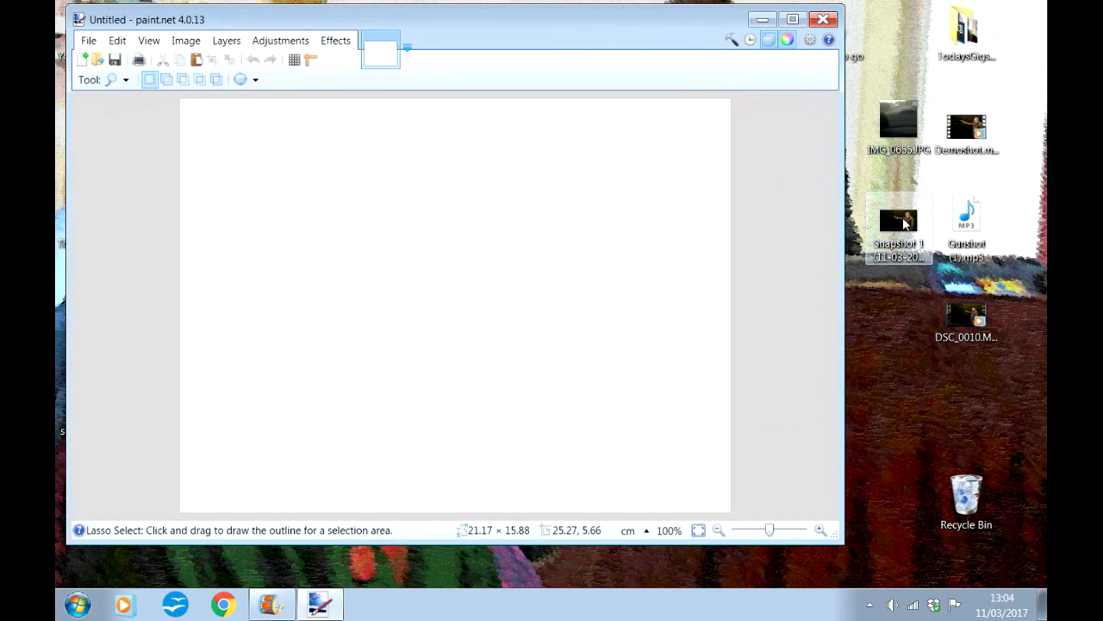
mouse_move(904, 222)
left_mouse_down()
mouse_move(544, 184)
mouse_move(493, 215)
left_mouse_up()
left_click(466, 311)
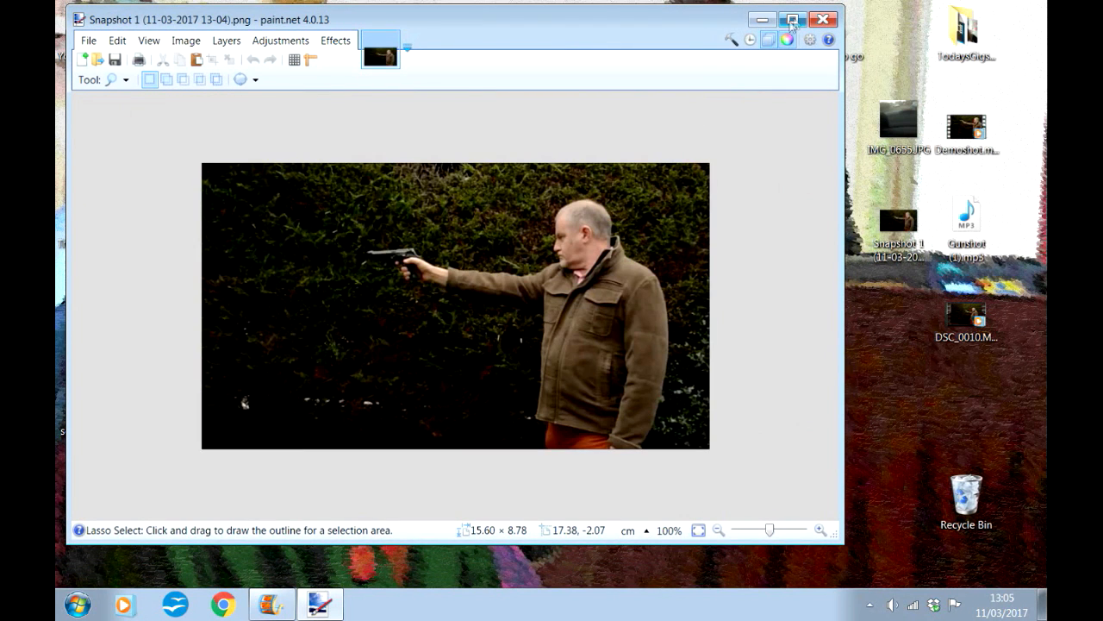
left_click(791, 20)
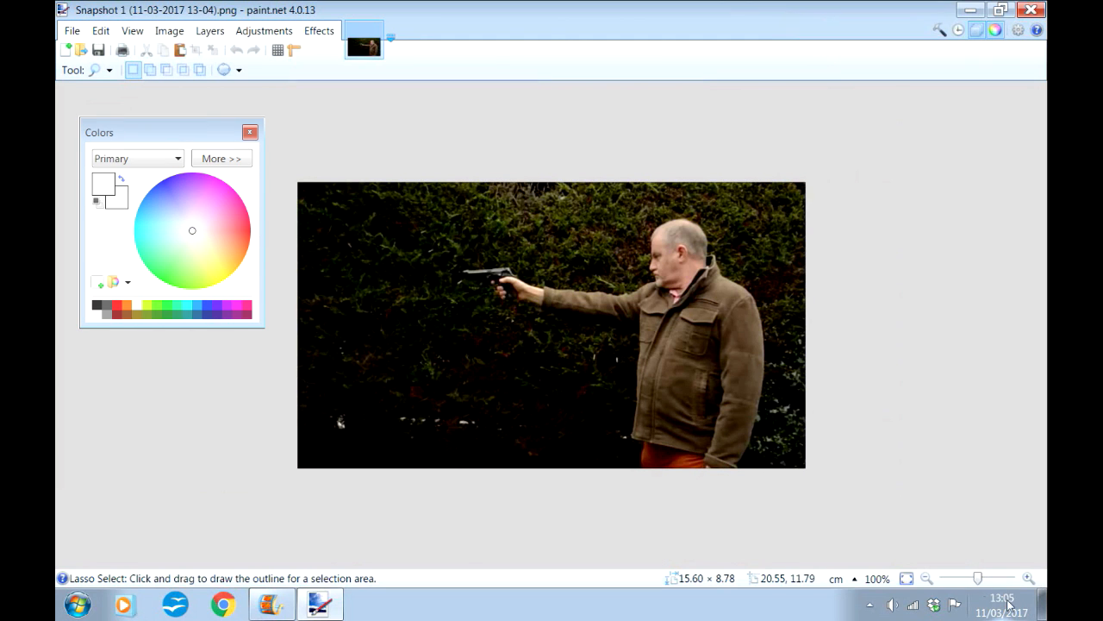
Paint a solid white, jagged muzzle flash in front of the gun barrel with the Paintbrush at width 5
key("ctrl+plus")
left_click(100, 69)
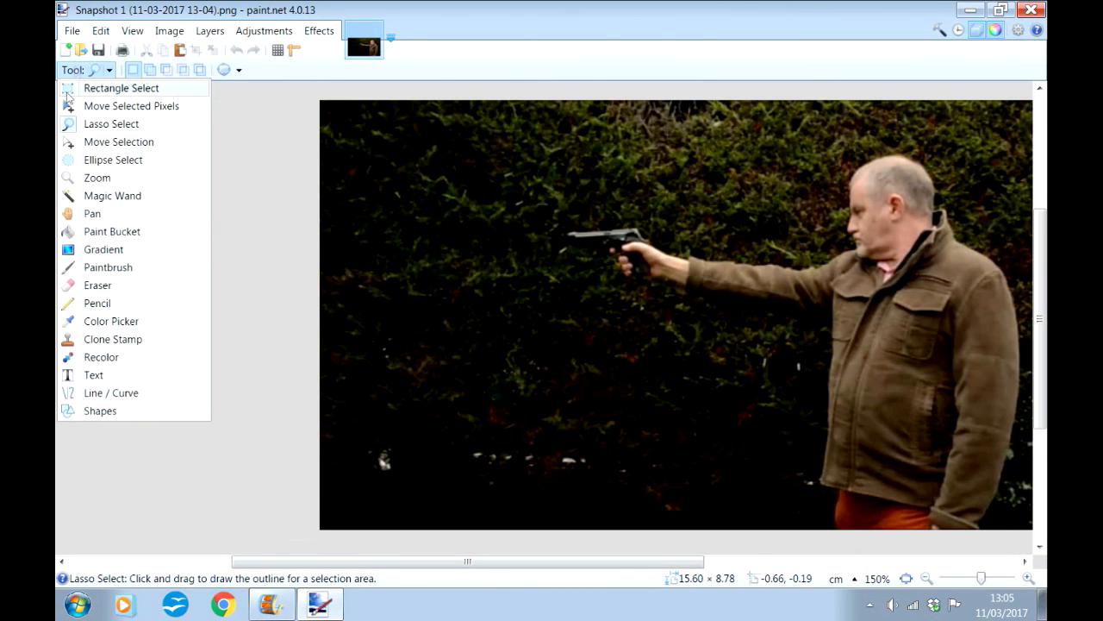
left_click(95, 268)
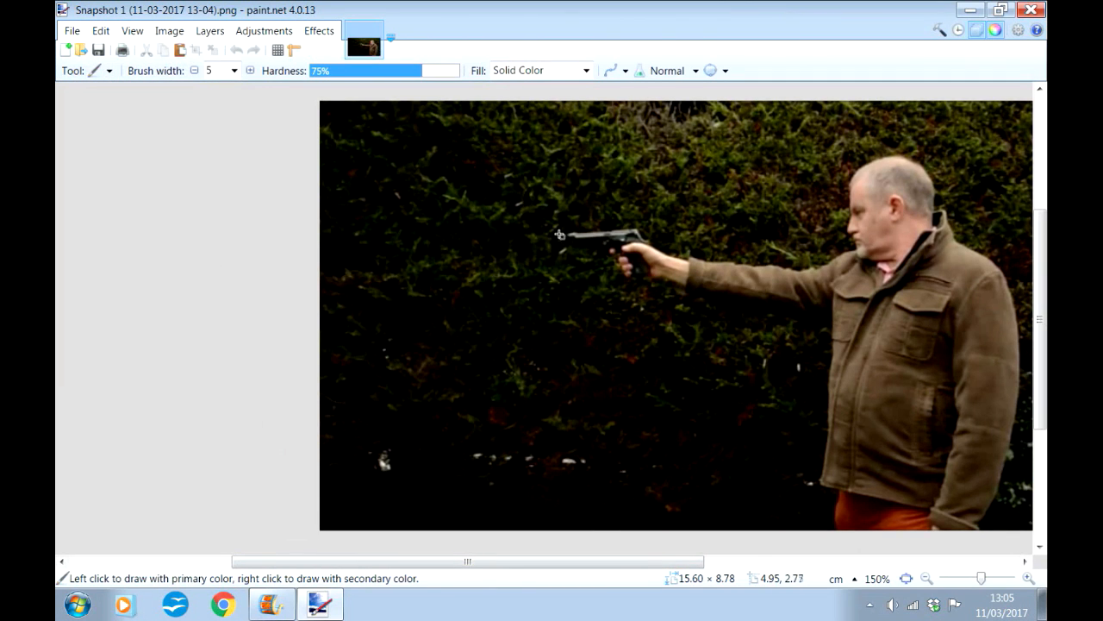
left_click_drag(556, 238, 558, 263)
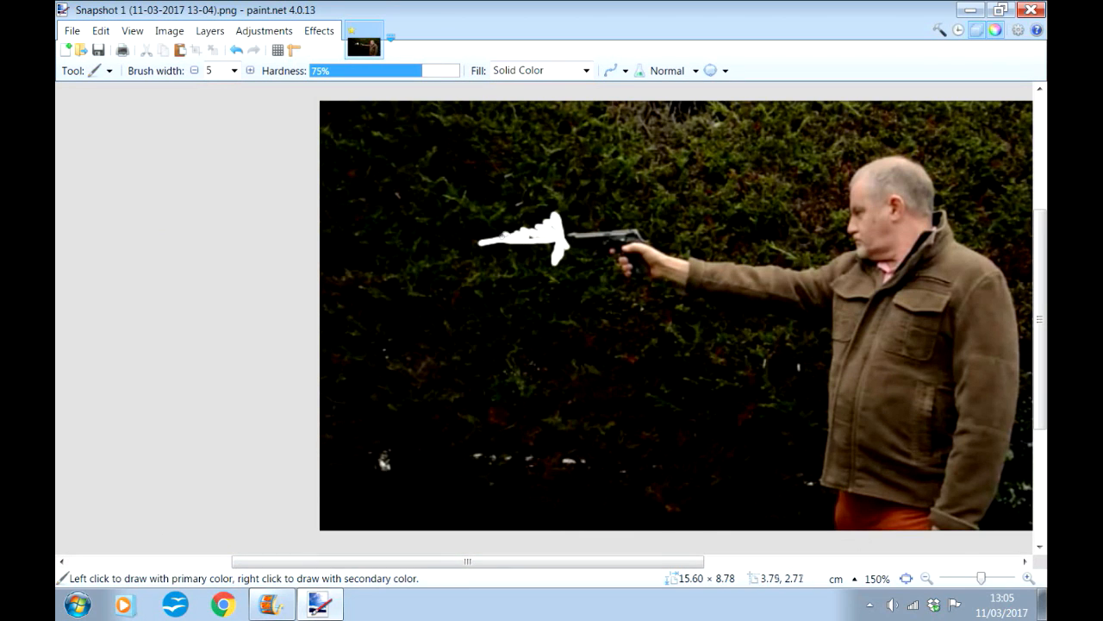
left_click_drag(530, 232, 493, 246)
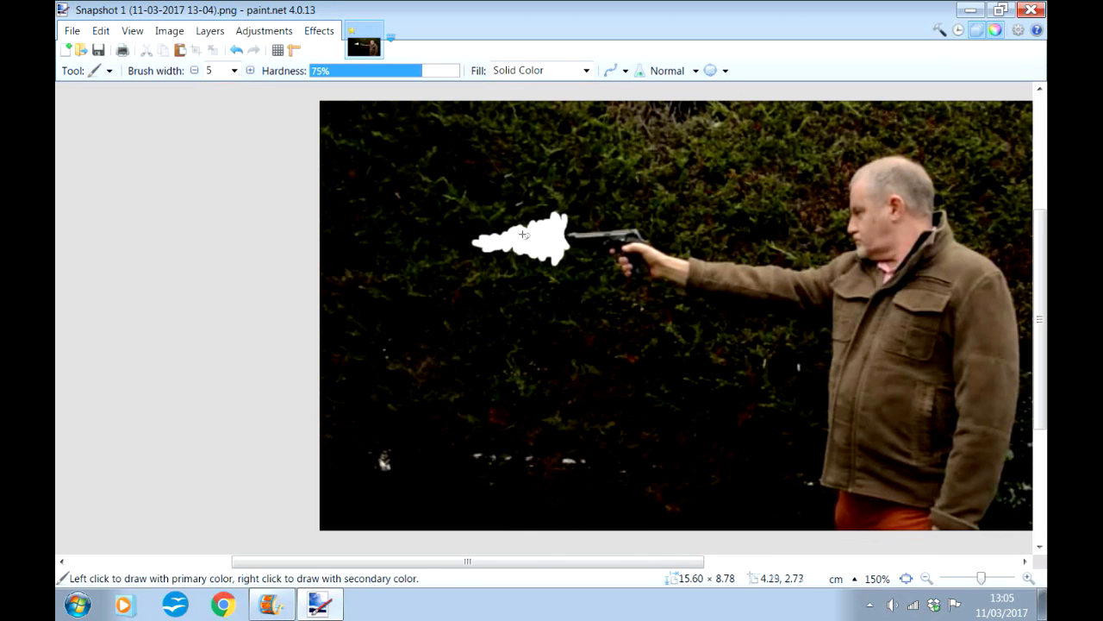
Select the painted muzzle flash with a rectangular selection of about 2.10 × 1.71 cm
left_click(89, 70)
left_click(125, 90)
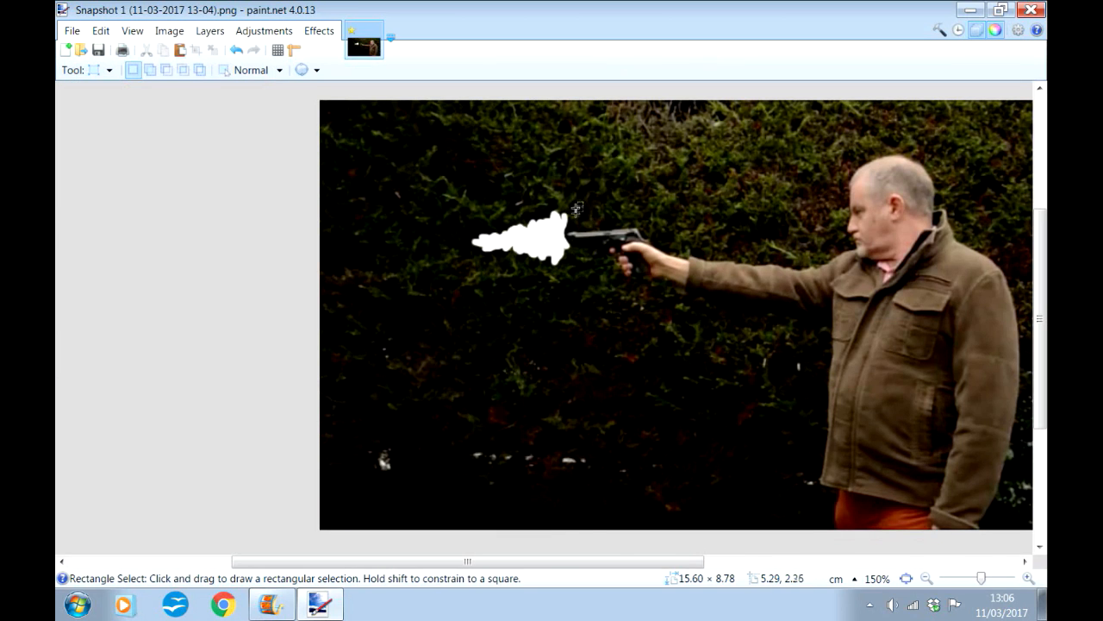
left_click_drag(567, 198, 465, 280)
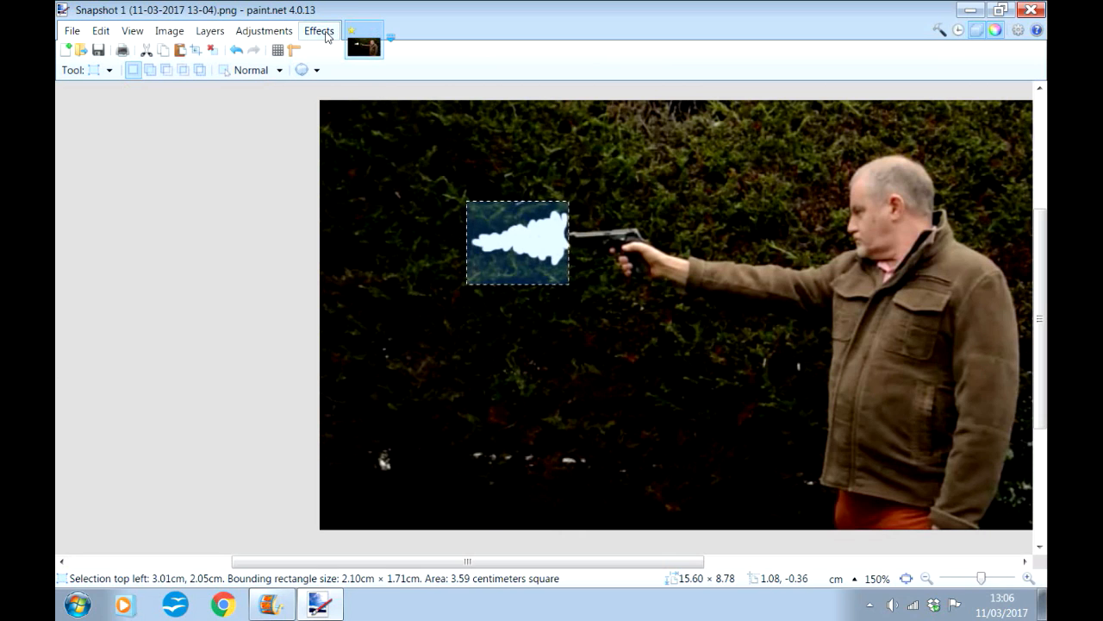
Apply a Fragment blur to the selected flash with fragment count 6, distance 3 and rotation 0, and clear the selection
left_click(326, 34)
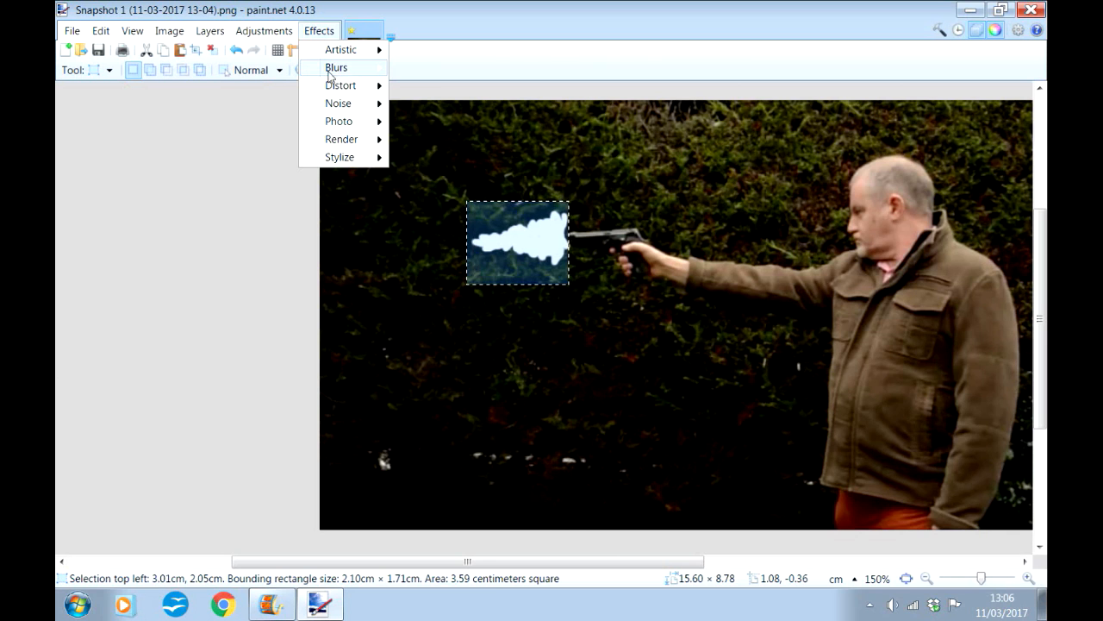
mouse_move(330, 76)
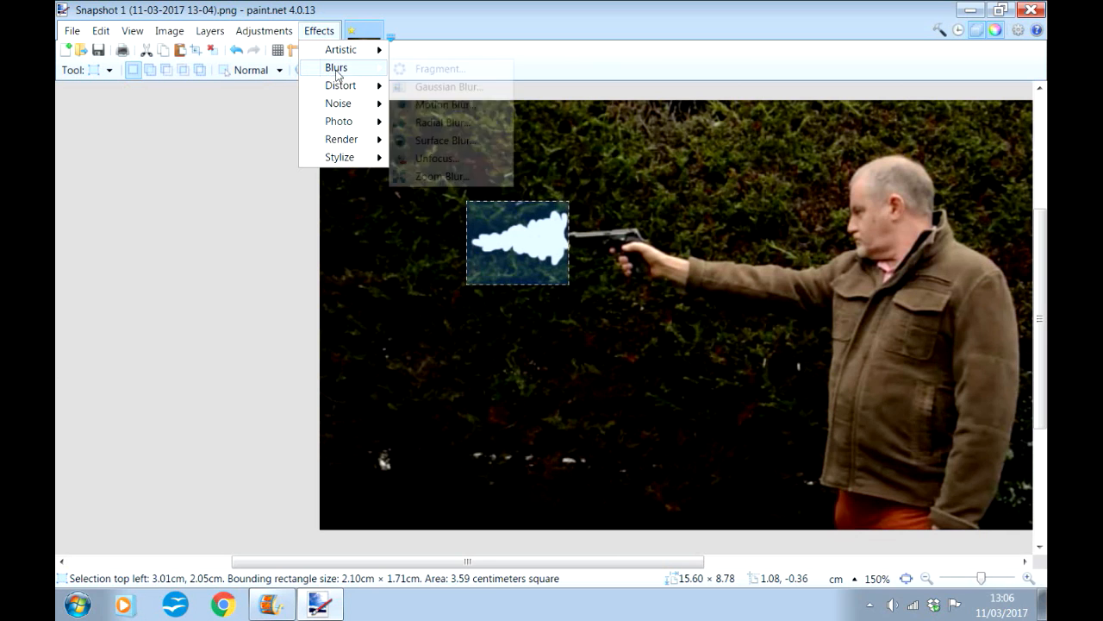
left_click(424, 70)
left_click_drag(548, 195, 501, 322)
left_click(618, 363)
left_click(618, 364)
left_click(618, 397)
left_click(618, 397)
left_click(617, 405)
left_click(617, 405)
left_click(617, 406)
left_click(617, 406)
left_click(617, 405)
left_click(618, 357)
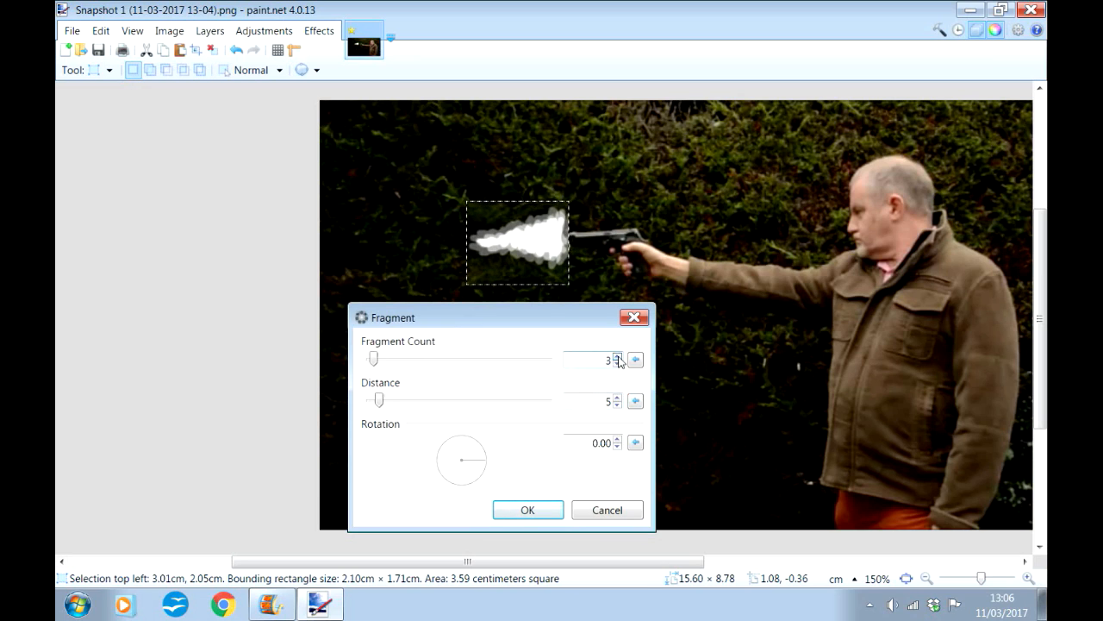
left_click(617, 405)
left_click(618, 405)
left_click(617, 357)
left_click(617, 357)
left_click(617, 356)
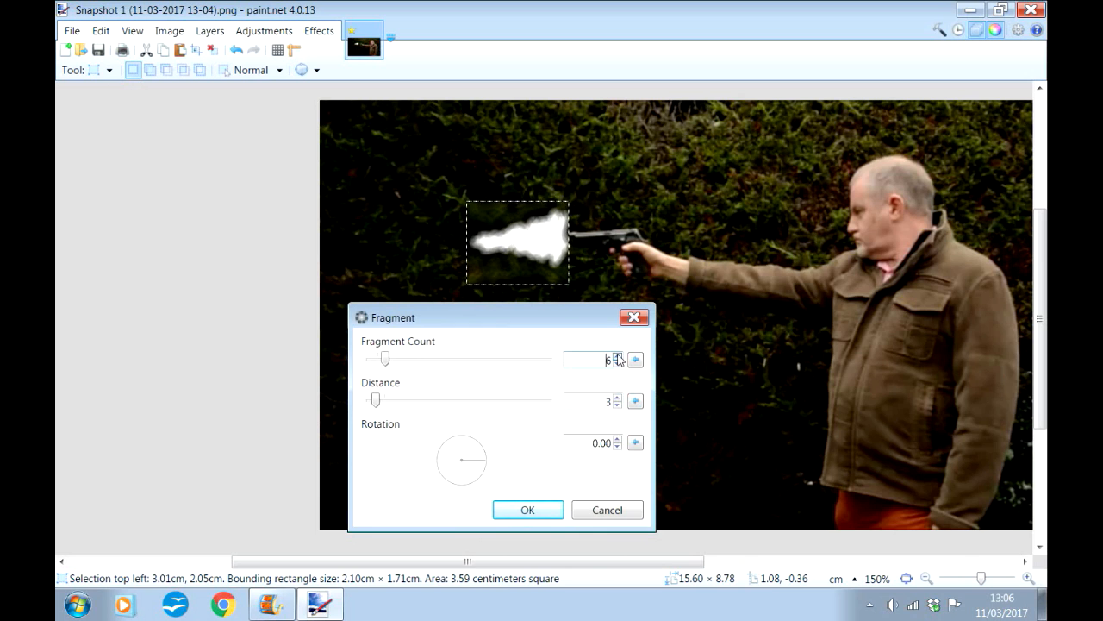
left_click(525, 509)
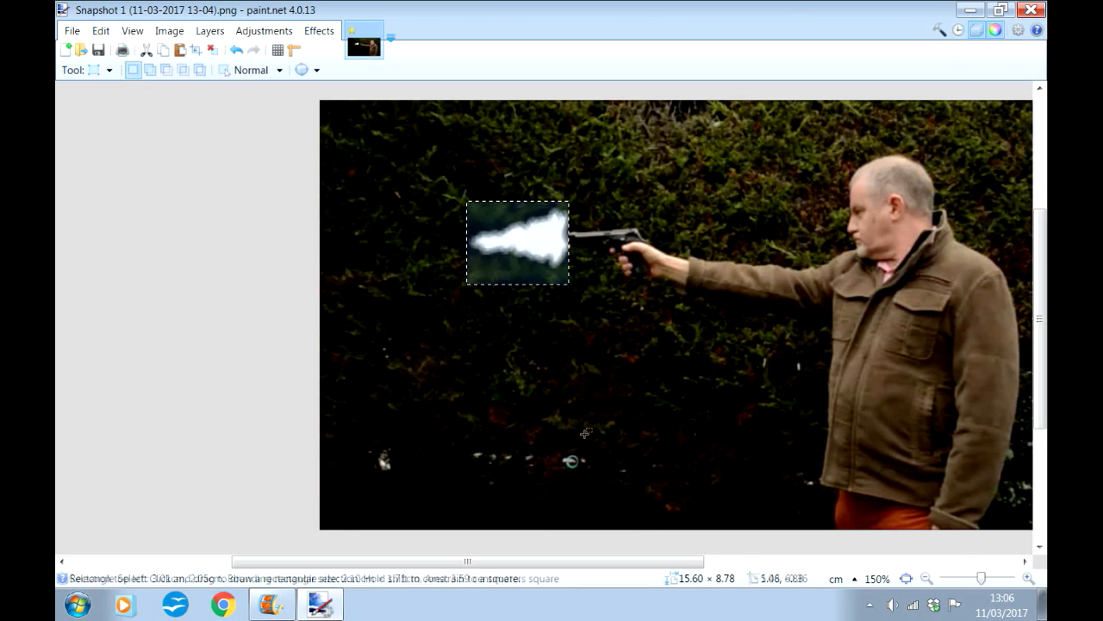
left_click(589, 380)
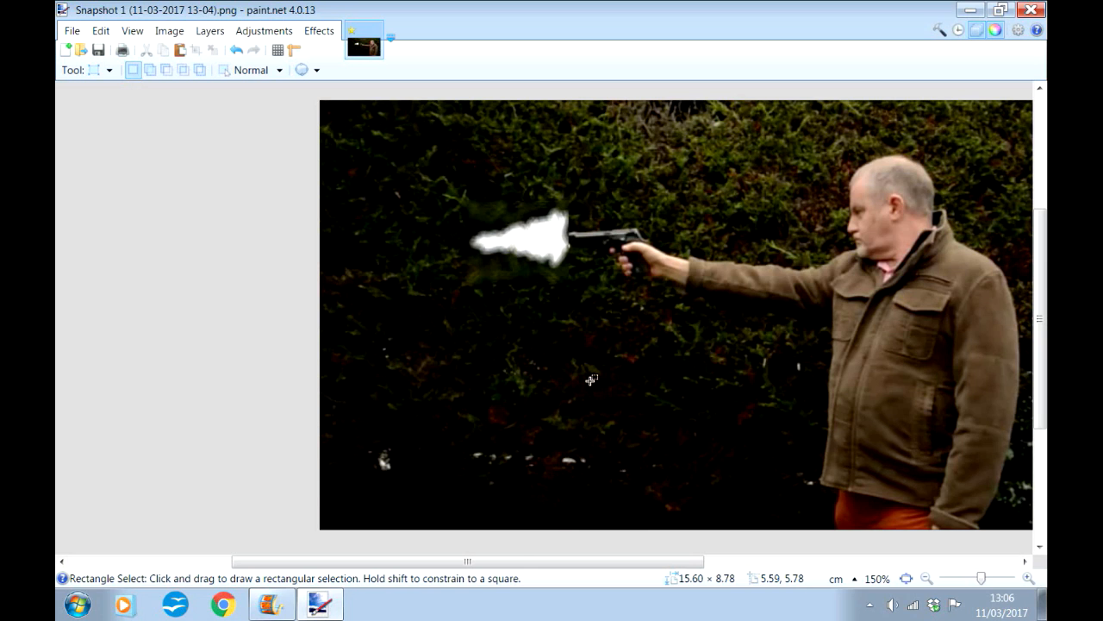
Save the edited image to the Desktop as a PNG named shot1, accepting the save settings
left_click(73, 32)
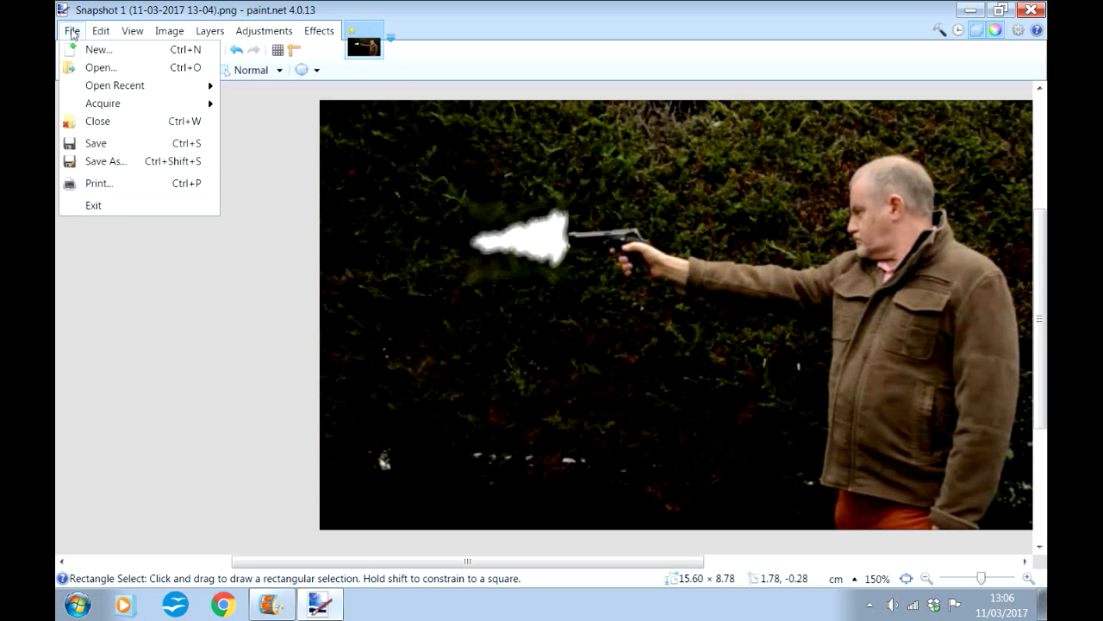
left_click(112, 161)
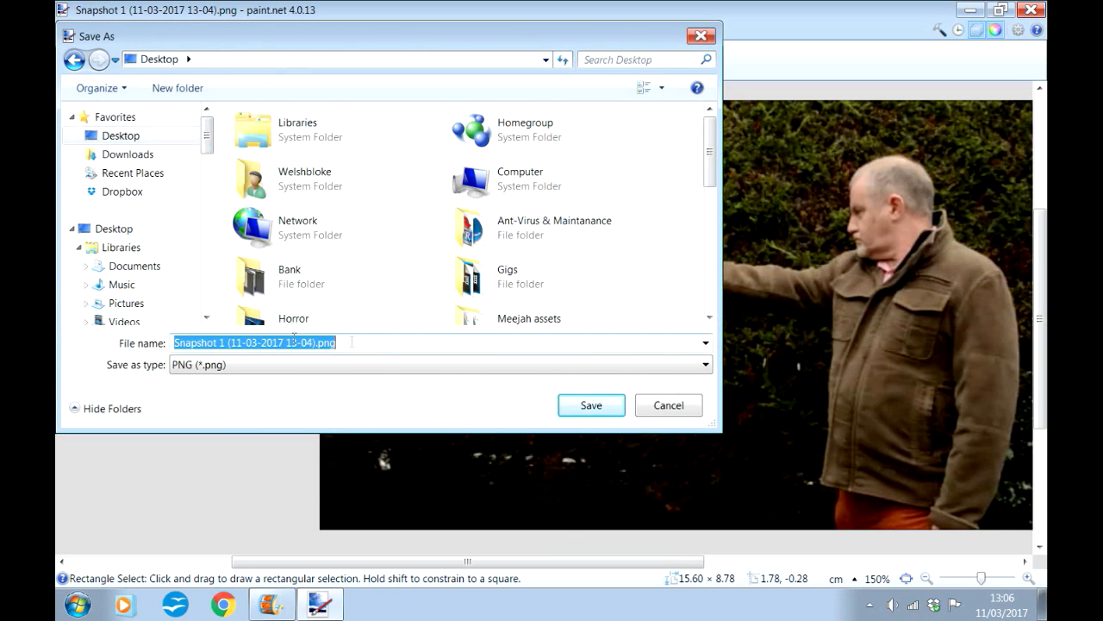
type("shot1")
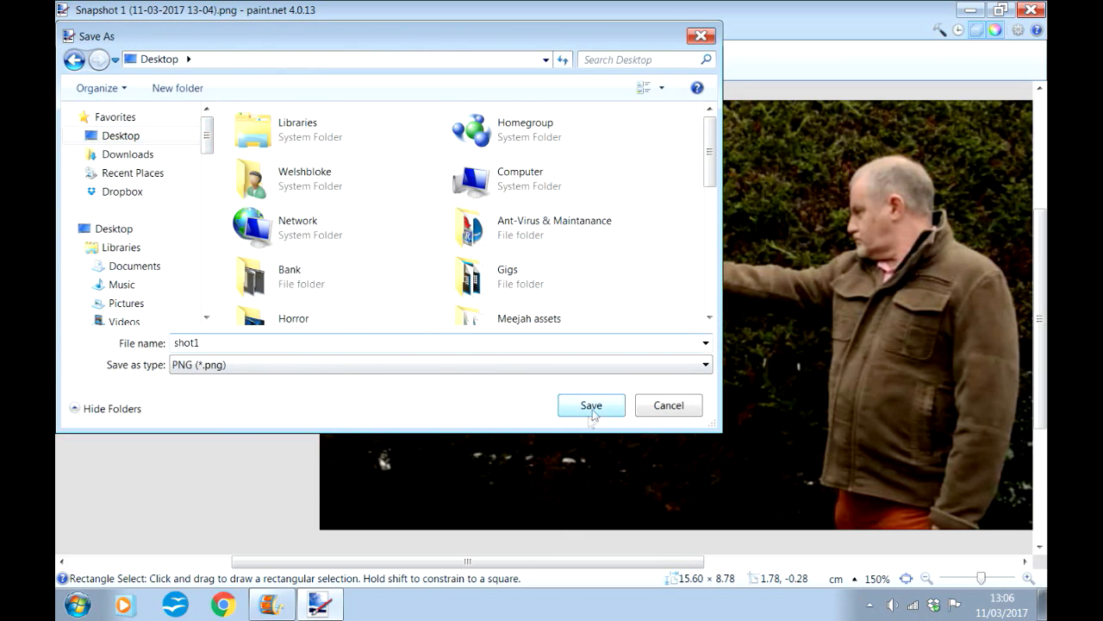
left_click(592, 410)
left_click(541, 409)
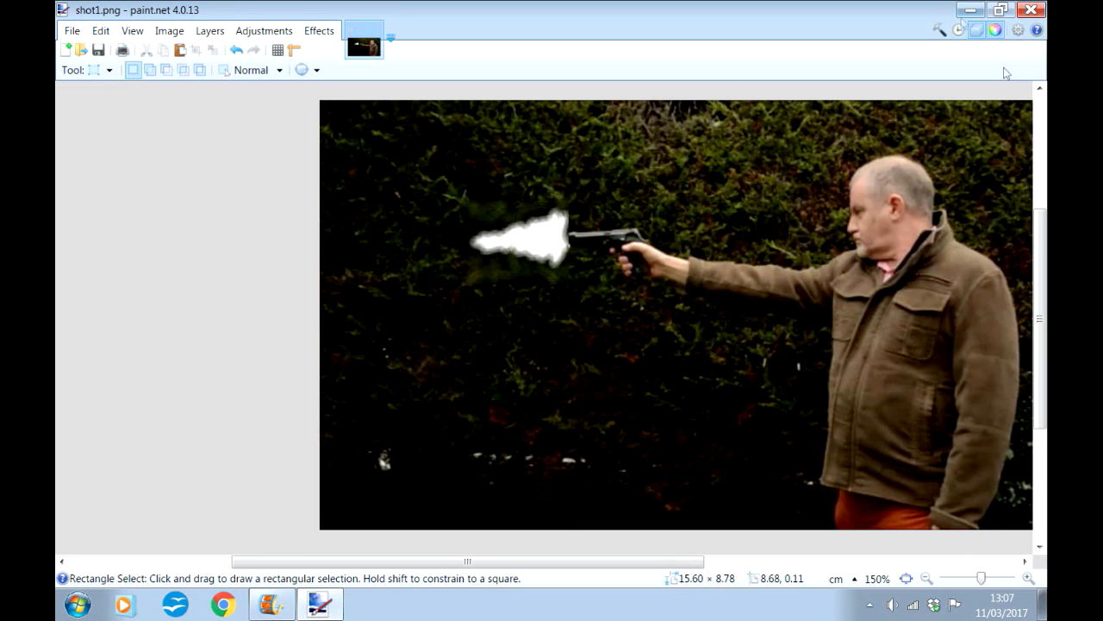
Switch back to Movie Maker and insert shot1.png from the desktop between the two clips at the split point
left_click(971, 15)
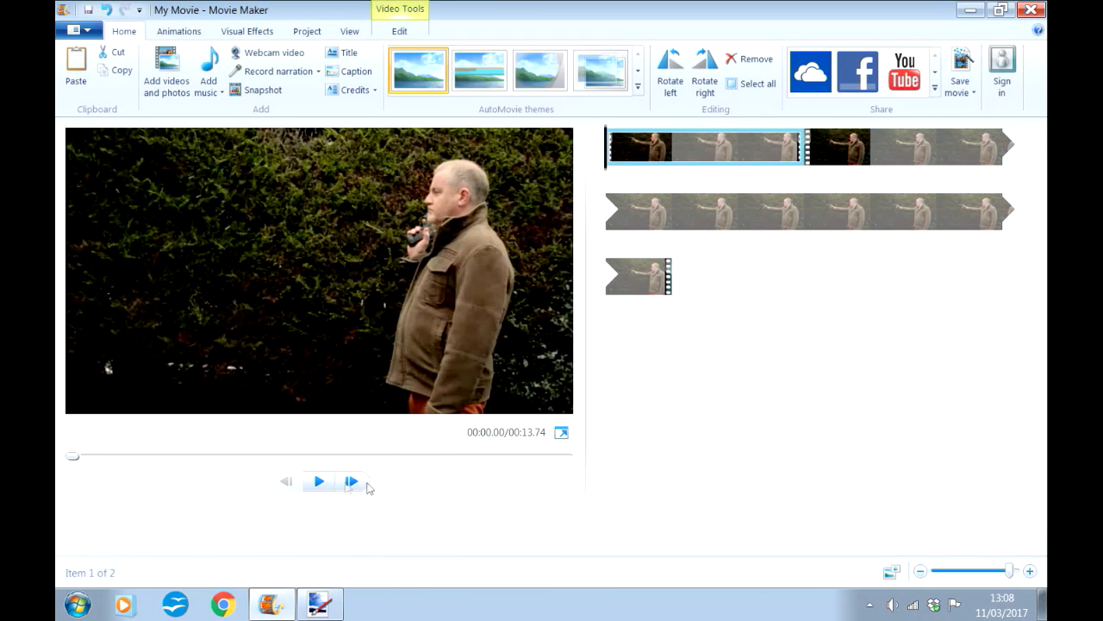
left_click(319, 481)
left_click(321, 484)
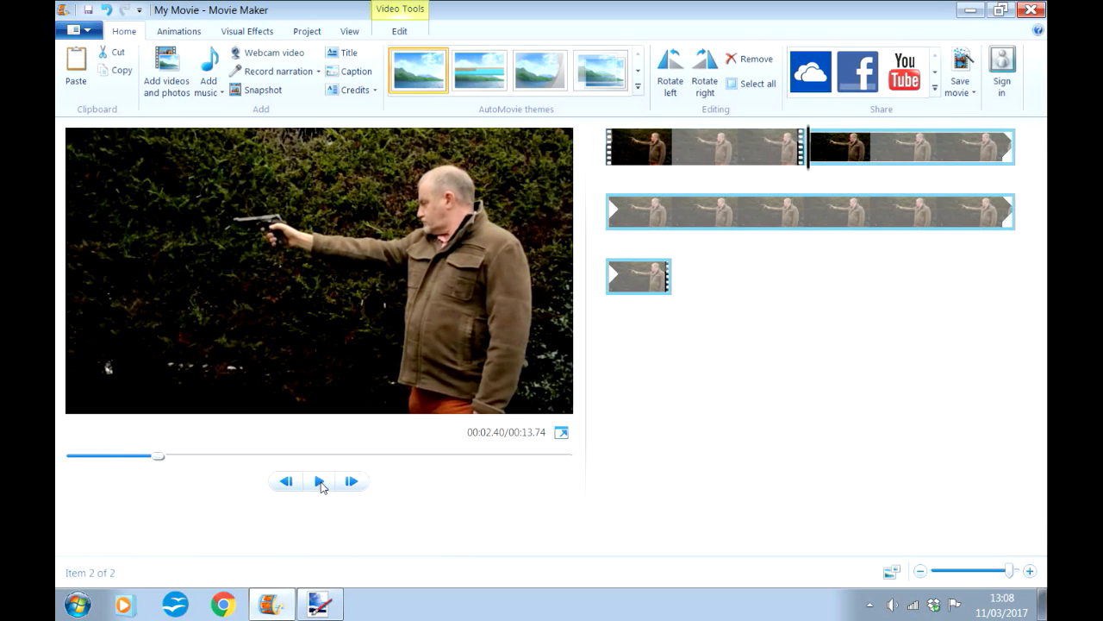
left_click(1000, 10)
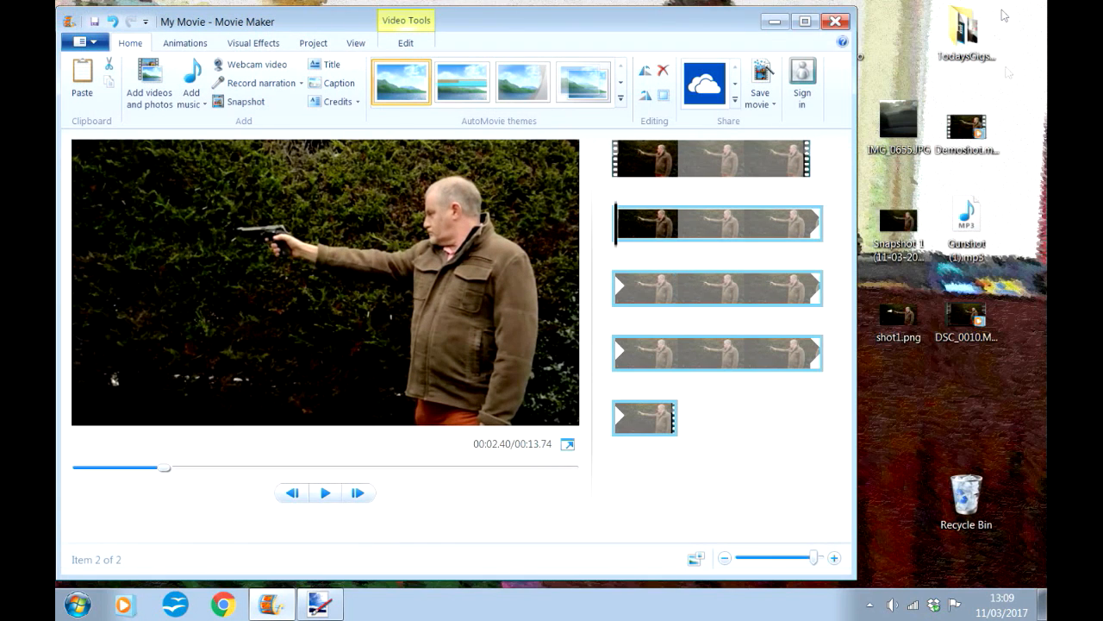
left_click_drag(893, 187, 617, 237)
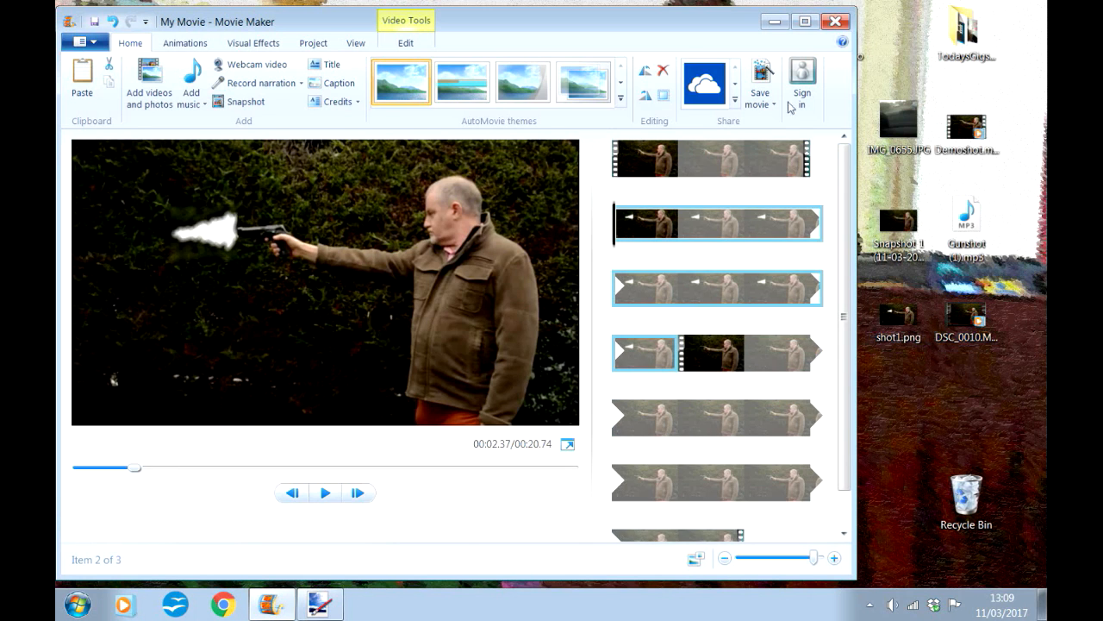
Maximise the movie window and play through the end of the first clip into the inserted flash image
left_click(804, 21)
left_click(786, 154)
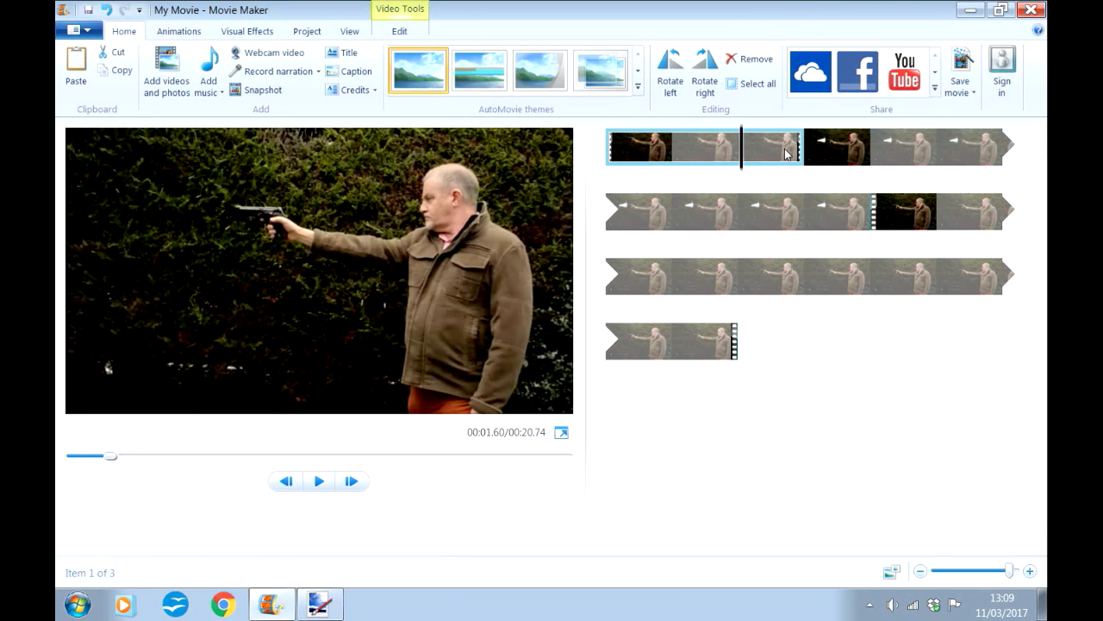
left_click(354, 485)
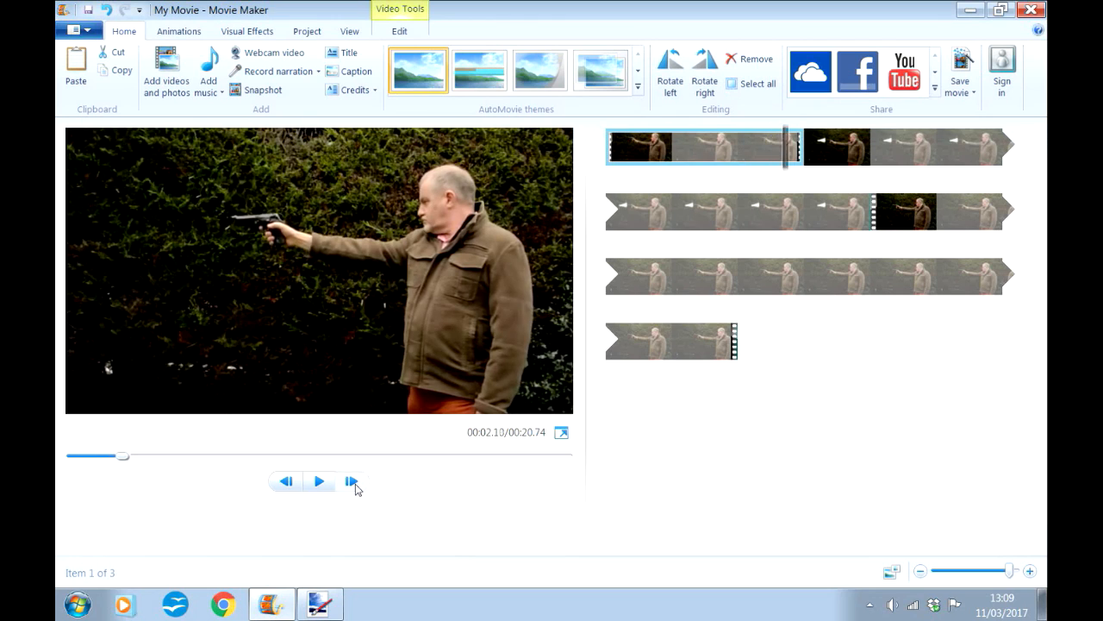
left_click(351, 482)
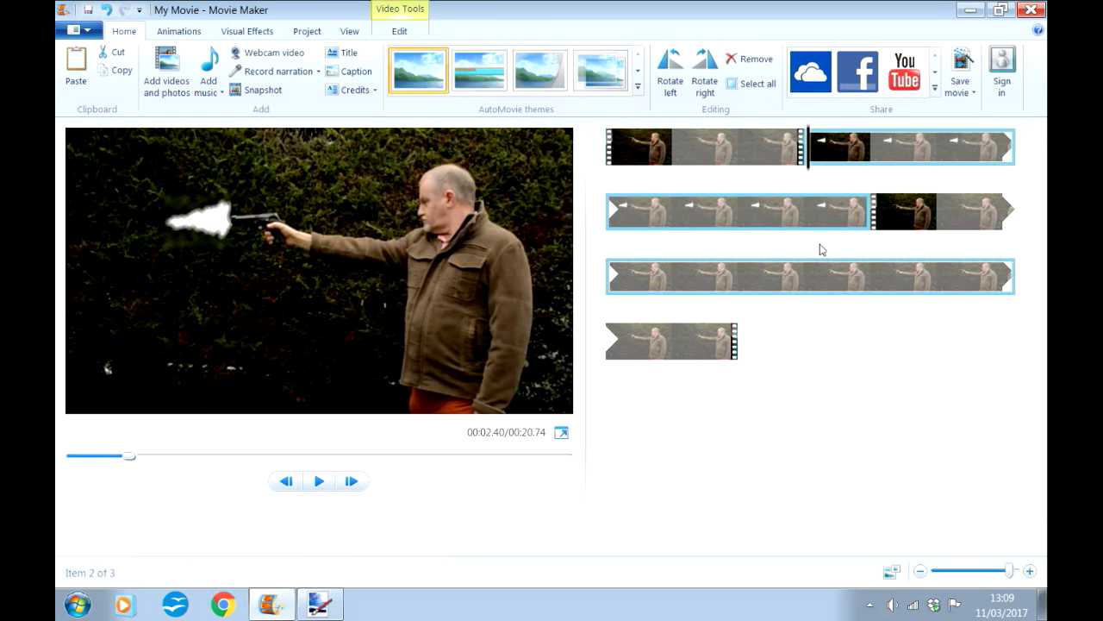
Set the duration of the inserted muzzle-flash image to 0.03 seconds
left_click(854, 148)
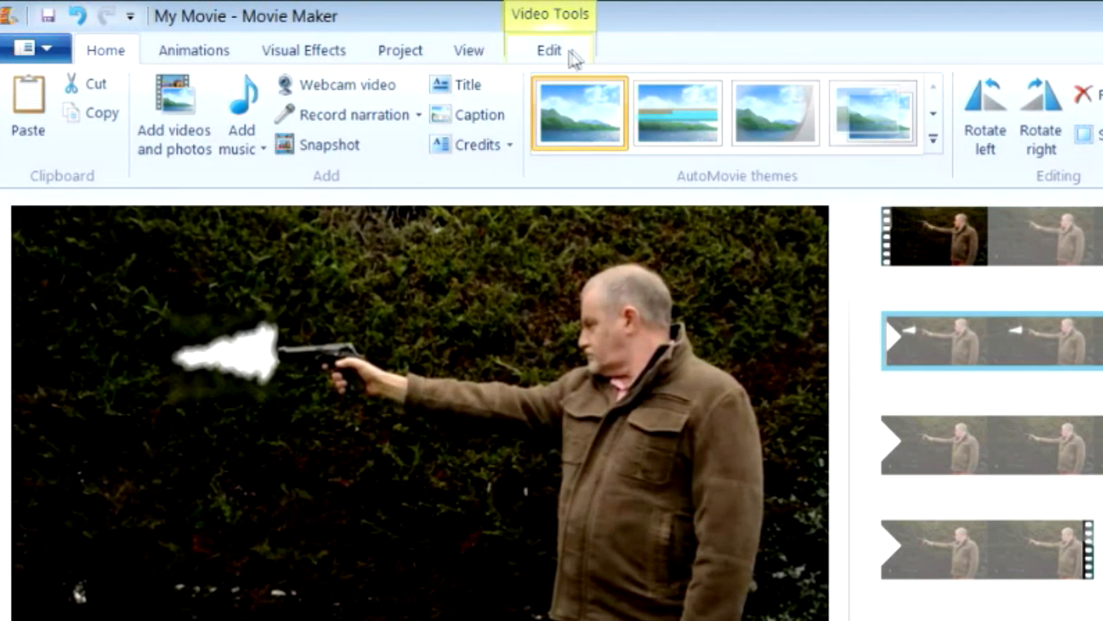
left_click(568, 55)
left_click(477, 141)
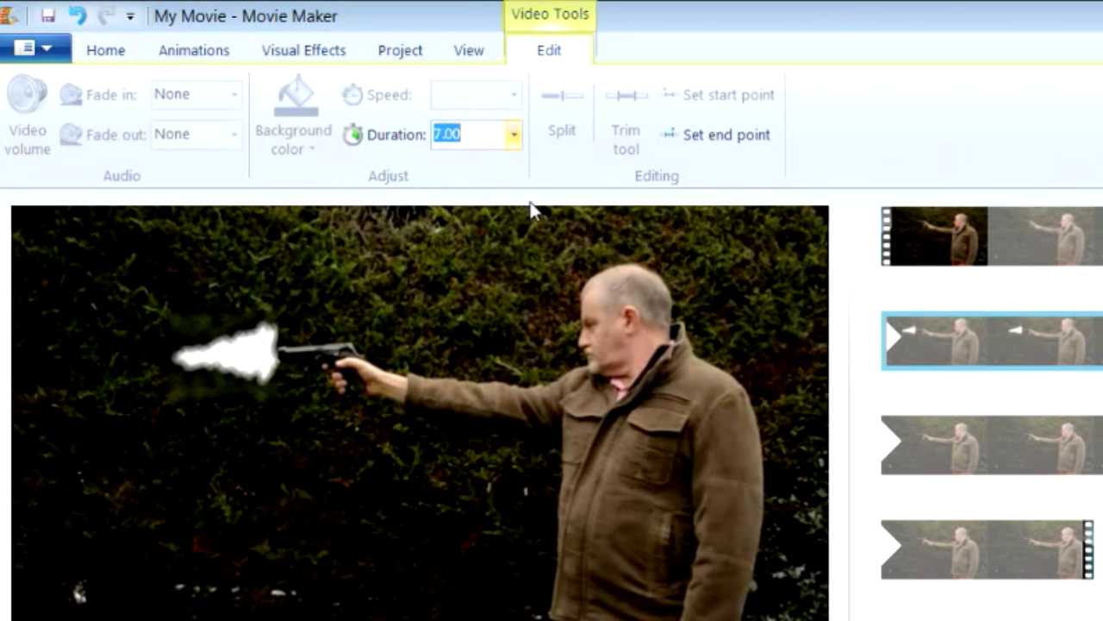
type("0.")
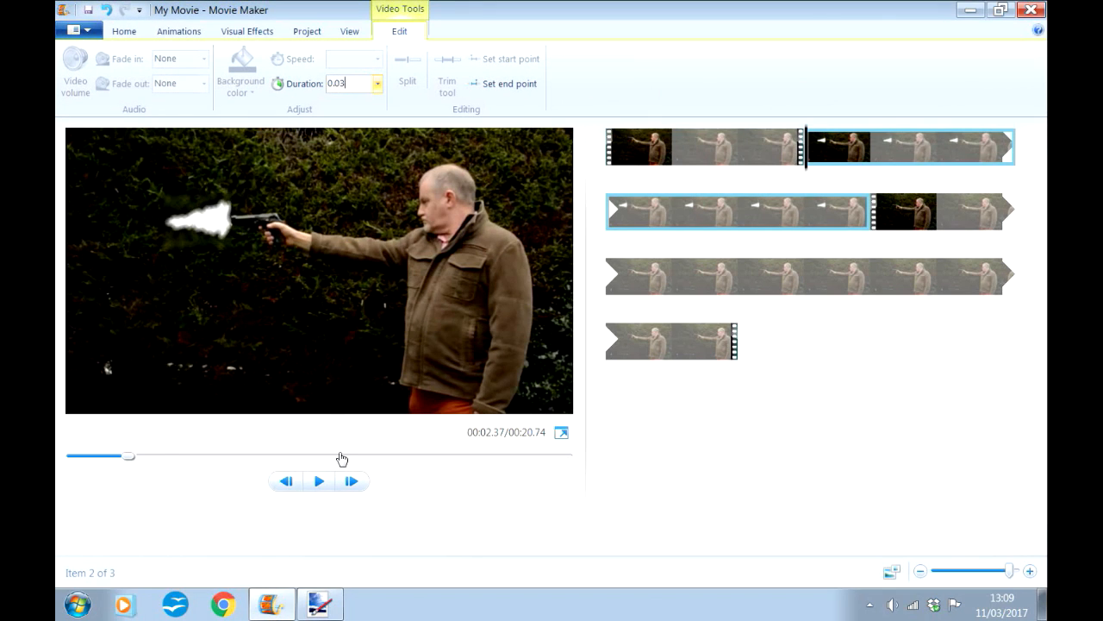
key("Return")
Step frame by frame from the first clip through the shortened flash image and back to check the transition
left_click(742, 150)
left_click(353, 483)
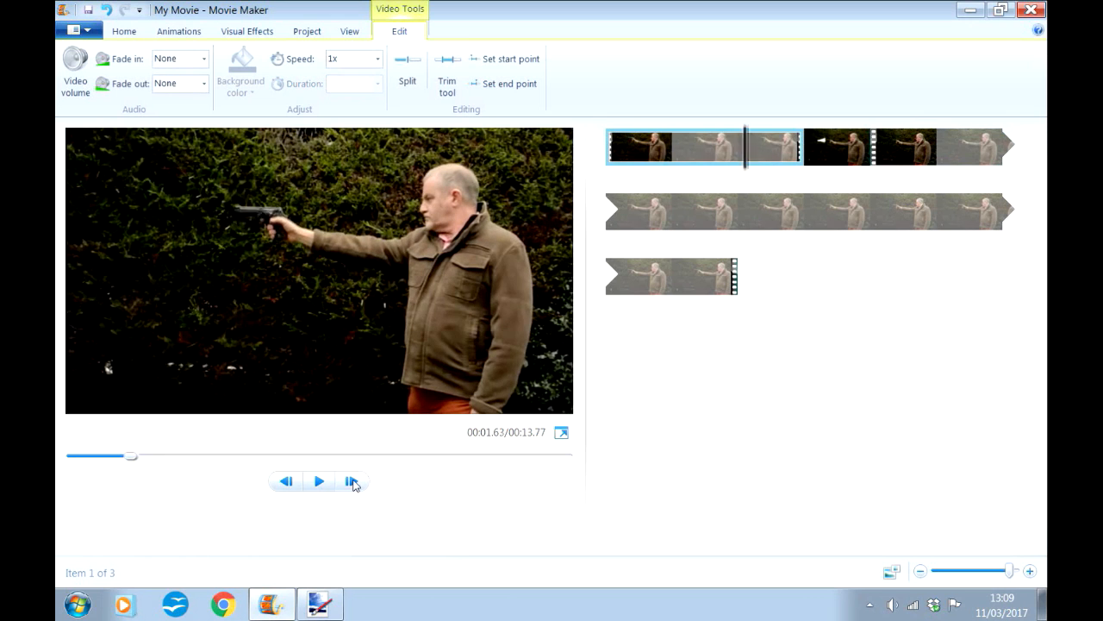
left_click(353, 485)
left_click(354, 484)
left_click(353, 485)
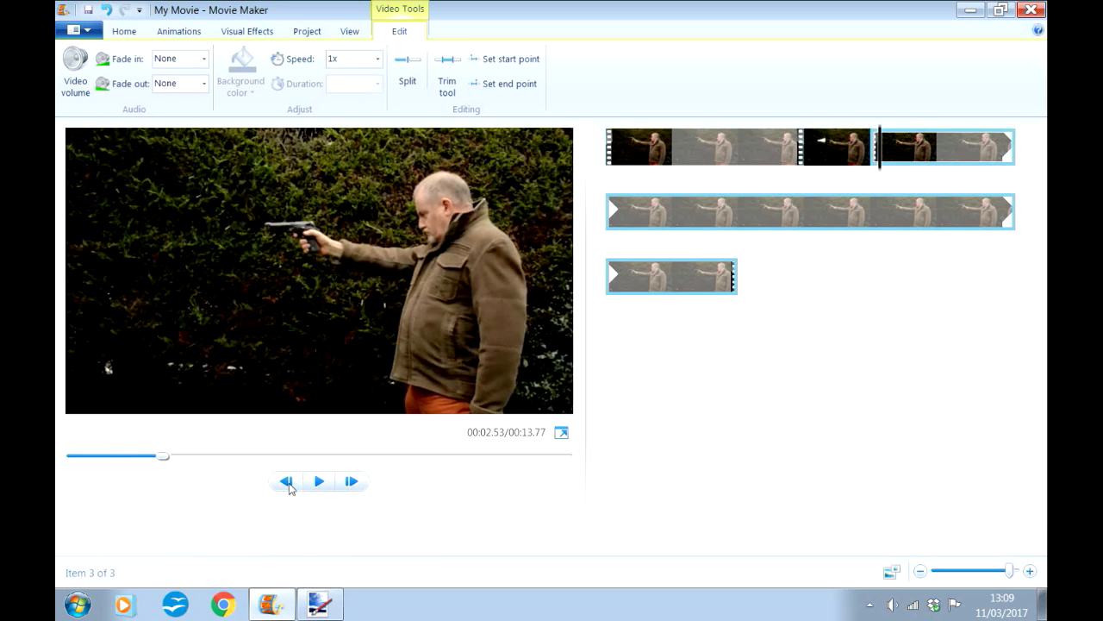
left_click(287, 482)
left_click(288, 482)
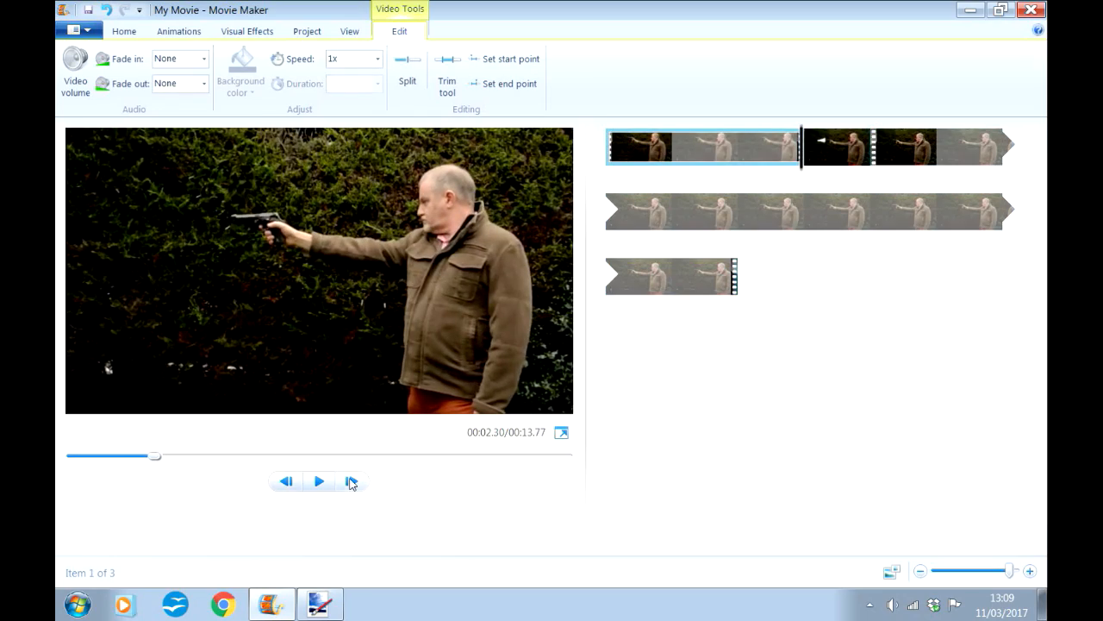
Add Gunshot (1).mp3 from the desktop as the sound at the muzzle-flash image and play back the shot
left_click(1000, 9)
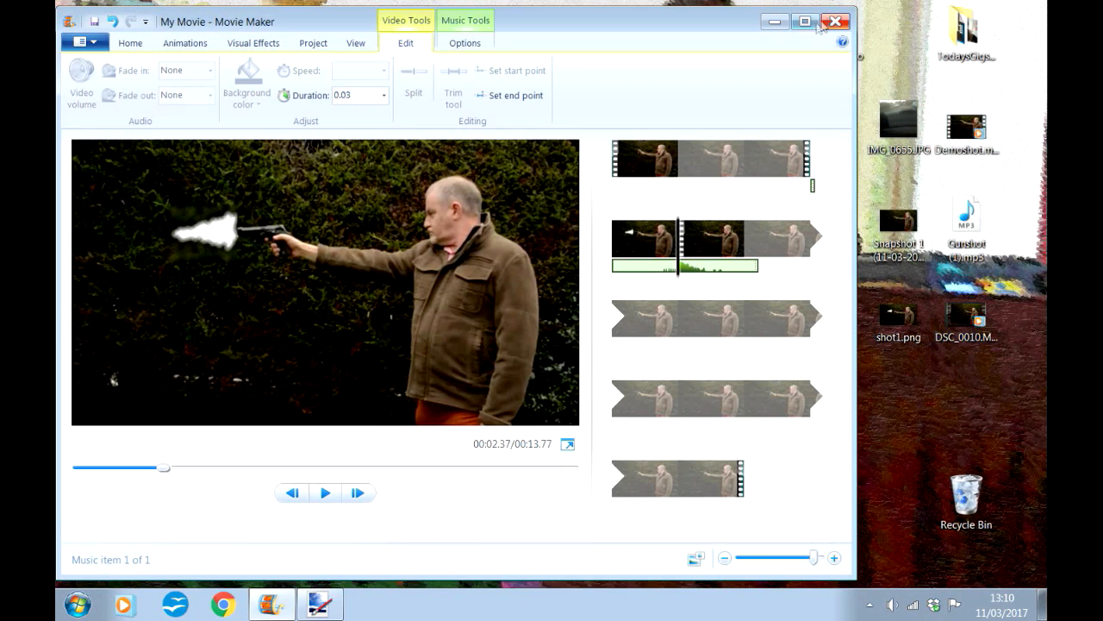
left_click(807, 23)
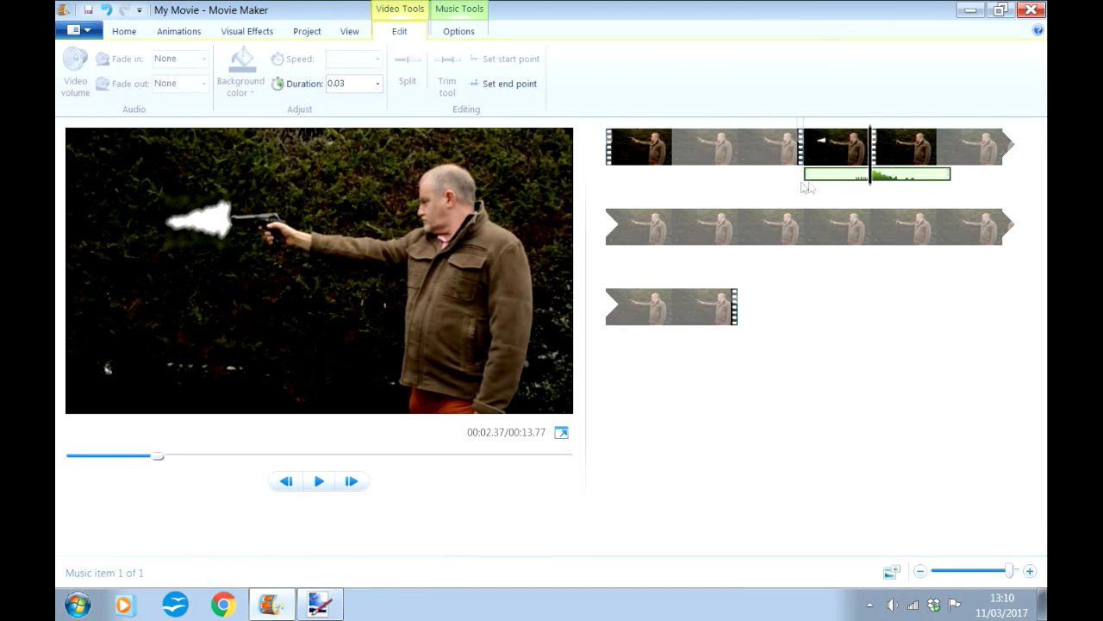
left_click(601, 175)
left_click(319, 483)
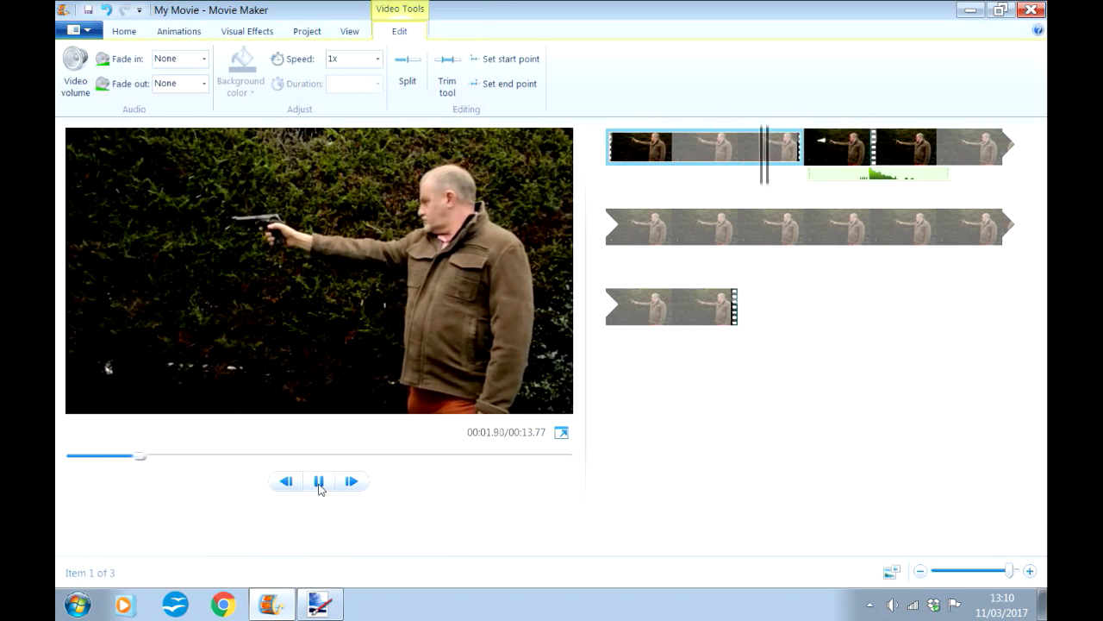
left_click(319, 483)
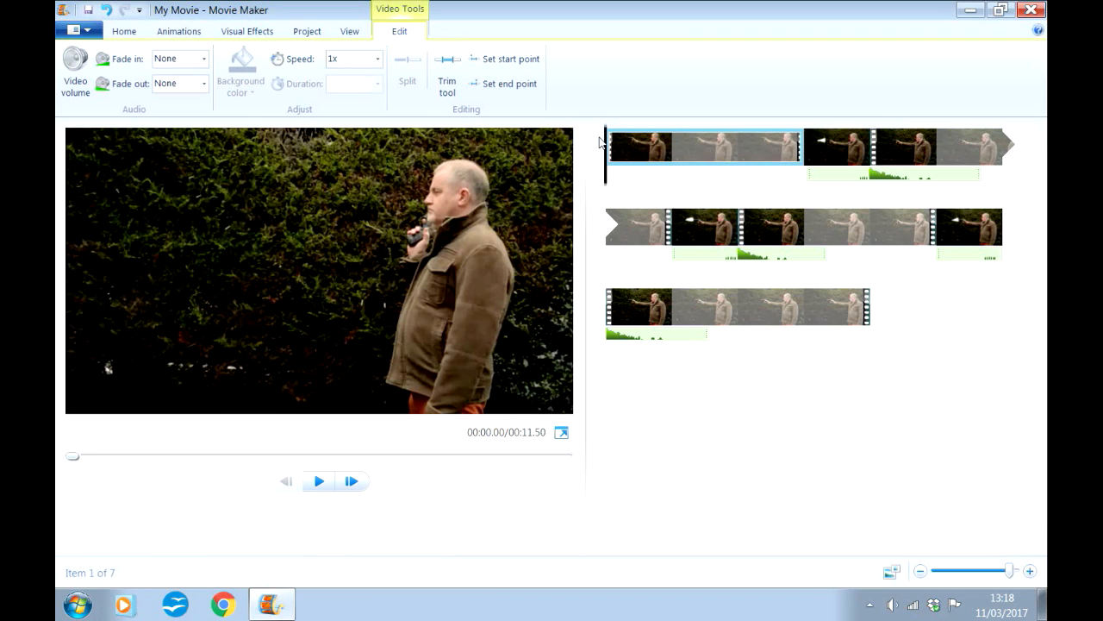
Save the movie for high-definition display to the Desktop as My Gun Movie.mp4 and play the finished video
left_click(129, 32)
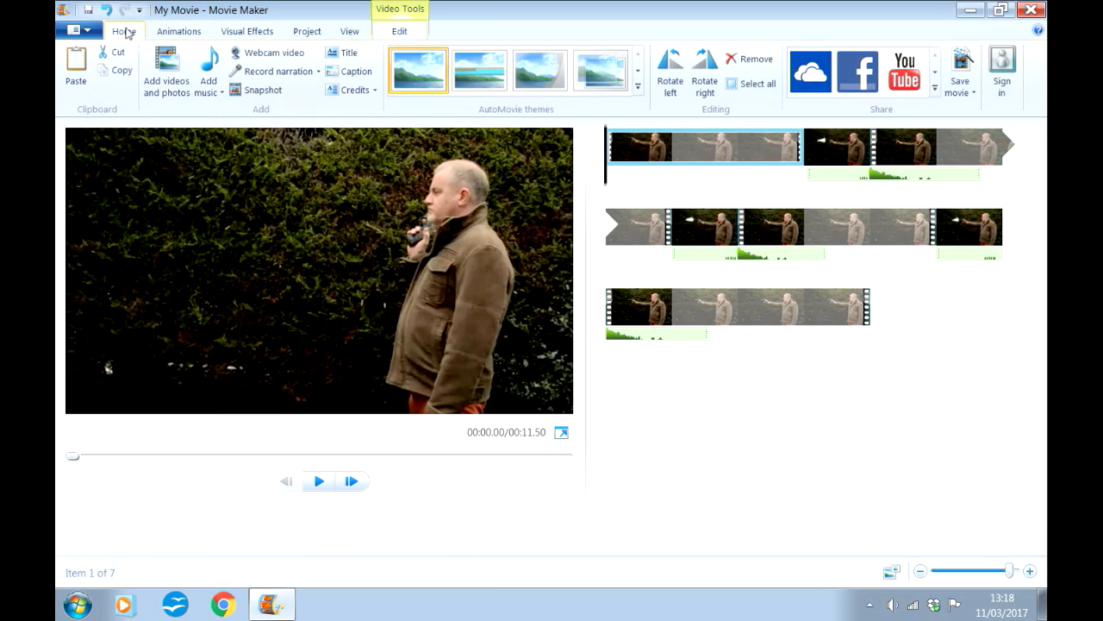
left_click(951, 90)
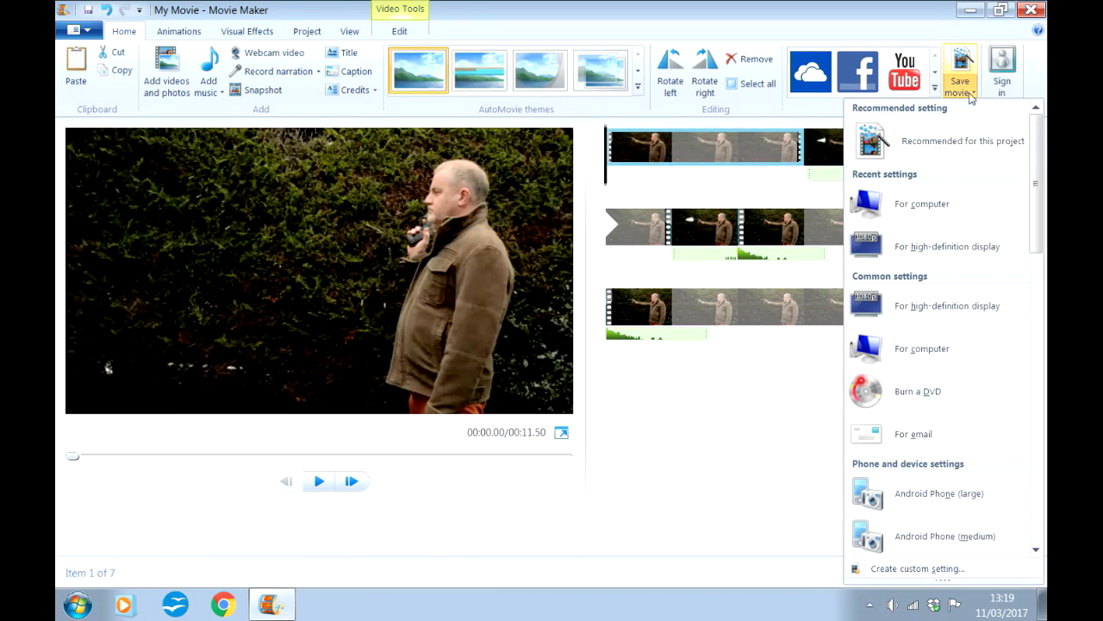
left_click(946, 248)
left_click(133, 140)
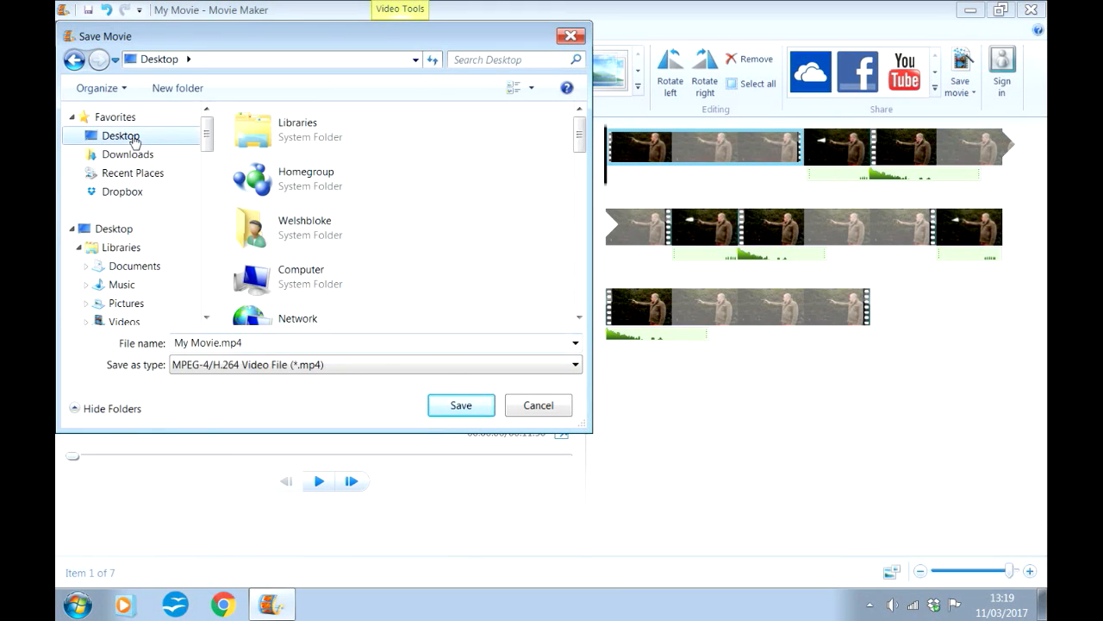
left_click(191, 342)
type("Gun")
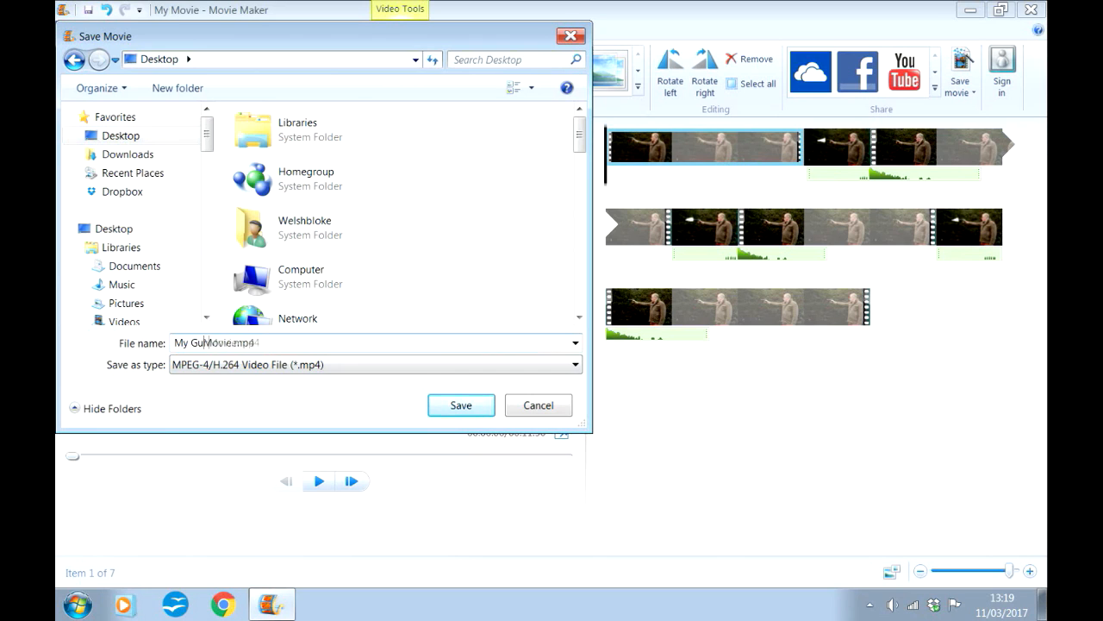
left_click(478, 412)
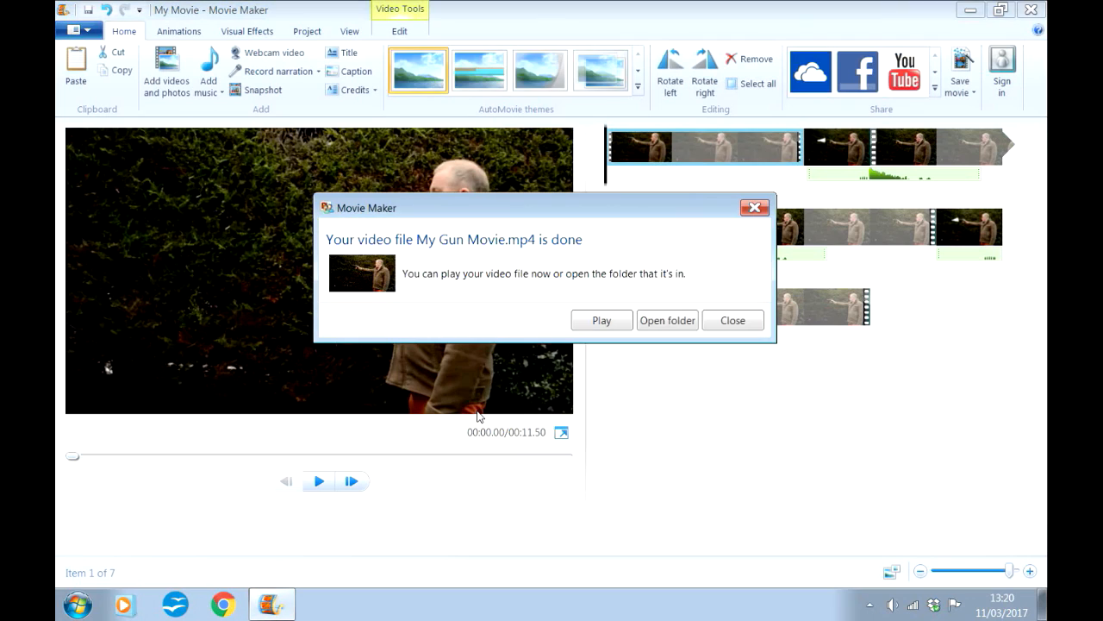
left_click(604, 324)
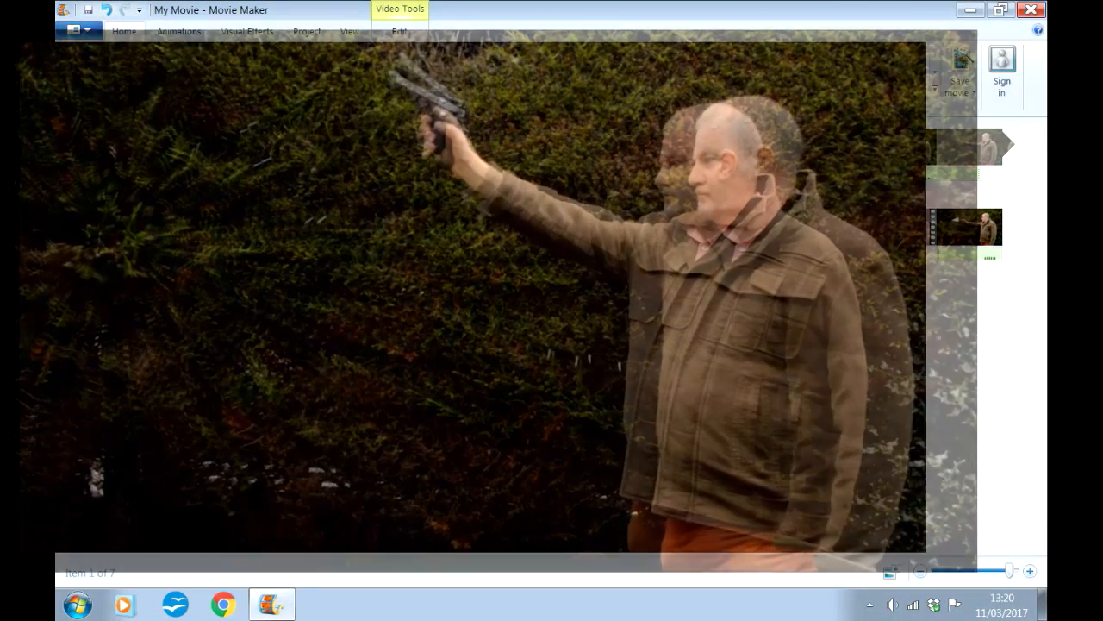